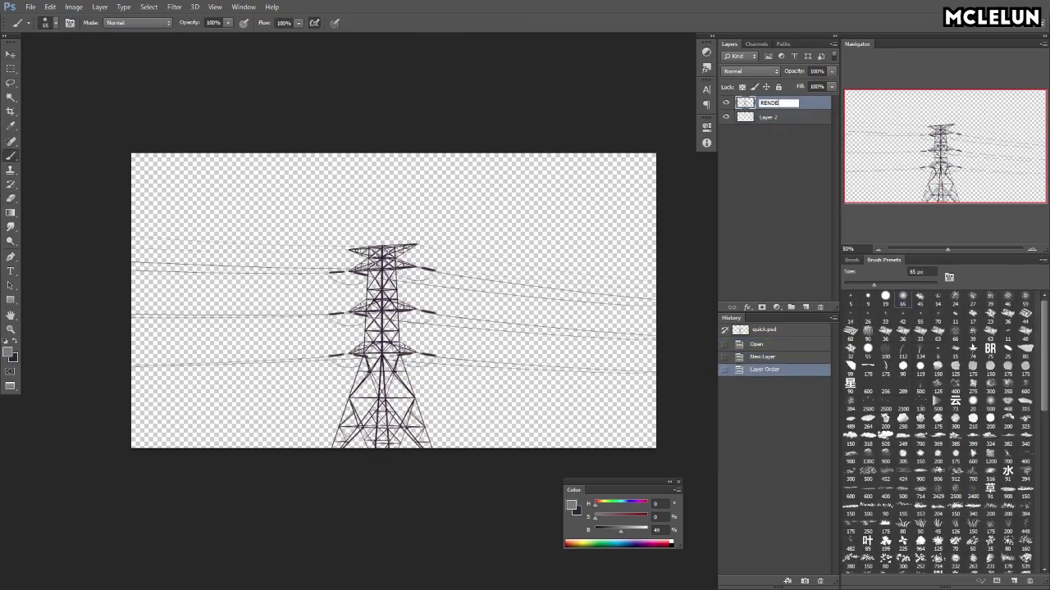
- Name the layers RENDER and SKY, and fill SKY with a bright blue
type("R")
key("Tab")
type("sky")
key("Return")
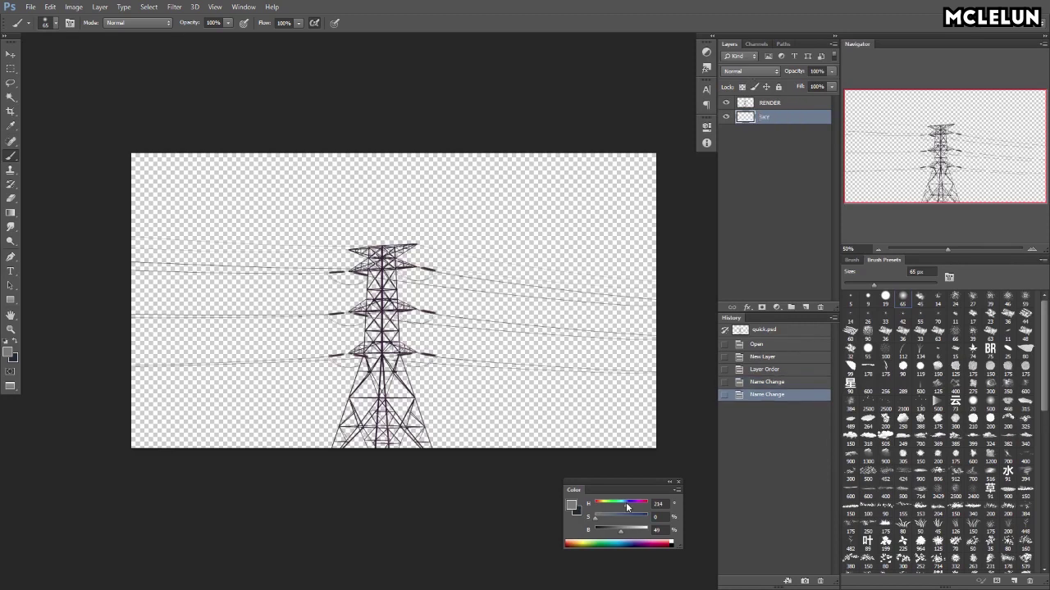
key("alt+BackSpace")
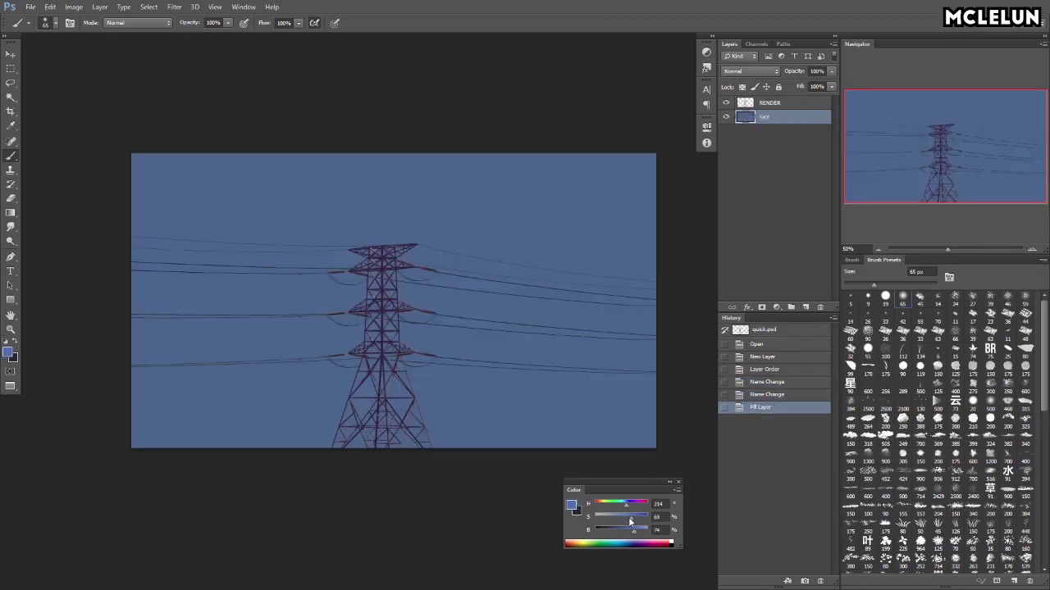
key("alt+BackSpace")
key("alt+BackSpace")
key("e")
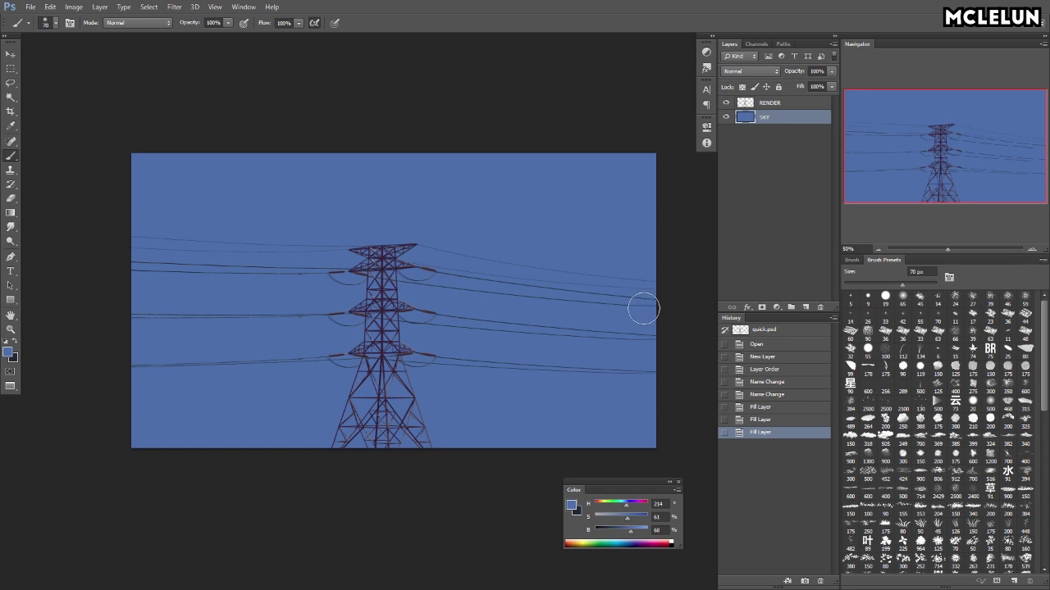
- Paint orange across the lower sky and deeper blue into the upper sky
left_click_drag(148, 419, 639, 410)
left_click_drag(147, 344, 623, 328)
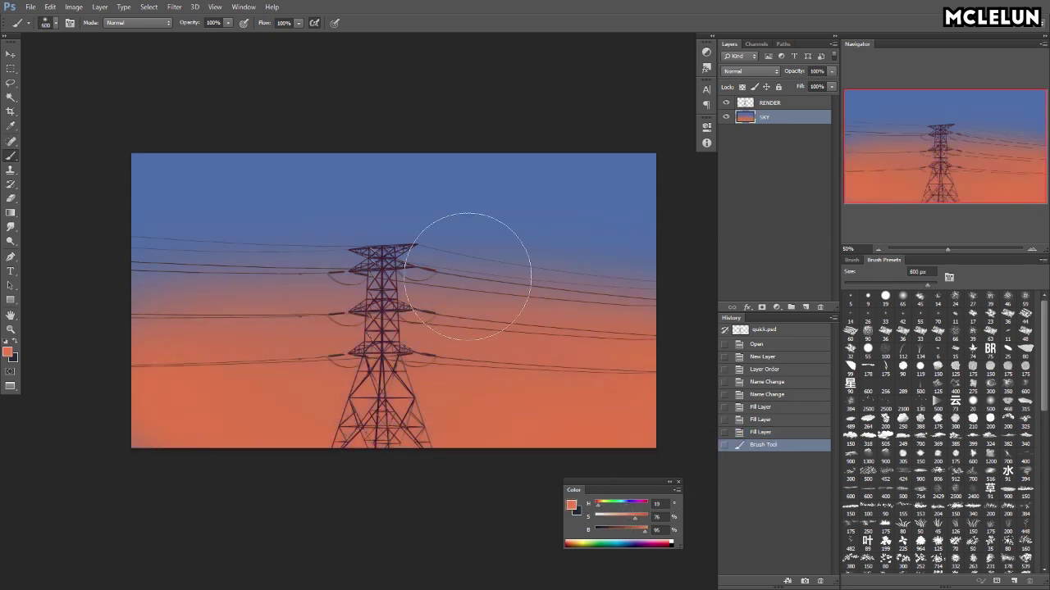
mouse_move(508, 164)
left_mouse_down()
mouse_move(554, 149)
mouse_move(197, 180)
left_mouse_up()
left_click_drag(632, 518, 627, 518)
left_click_drag(624, 312, 410, 258)
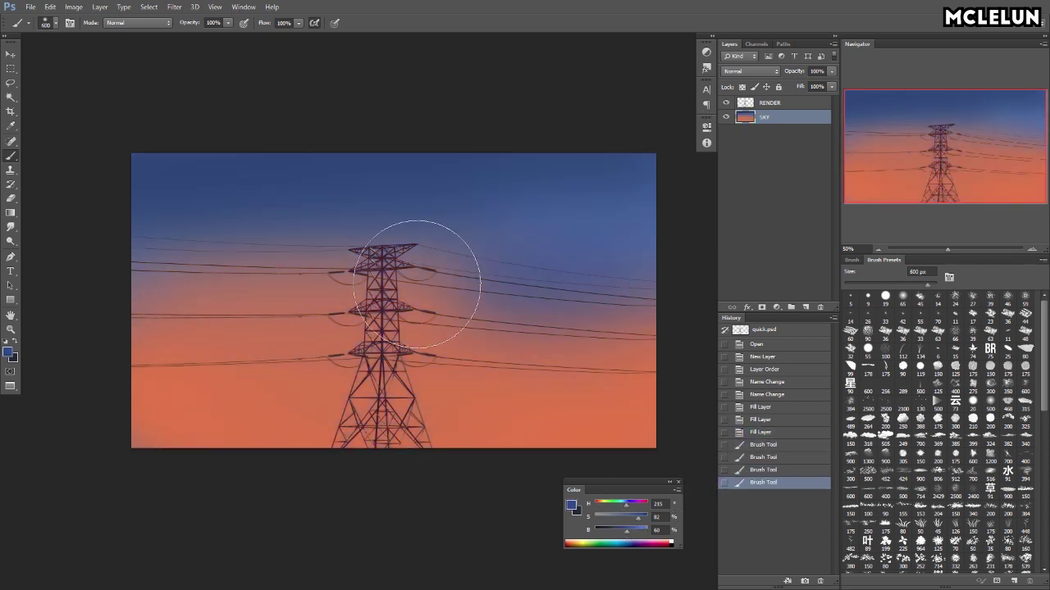
left_click_drag(147, 361, 621, 215)
- Spread darker blue across the middle sky and band it with magenta
left_click_drag(145, 151, 639, 246)
left_click_drag(147, 287, 635, 379)
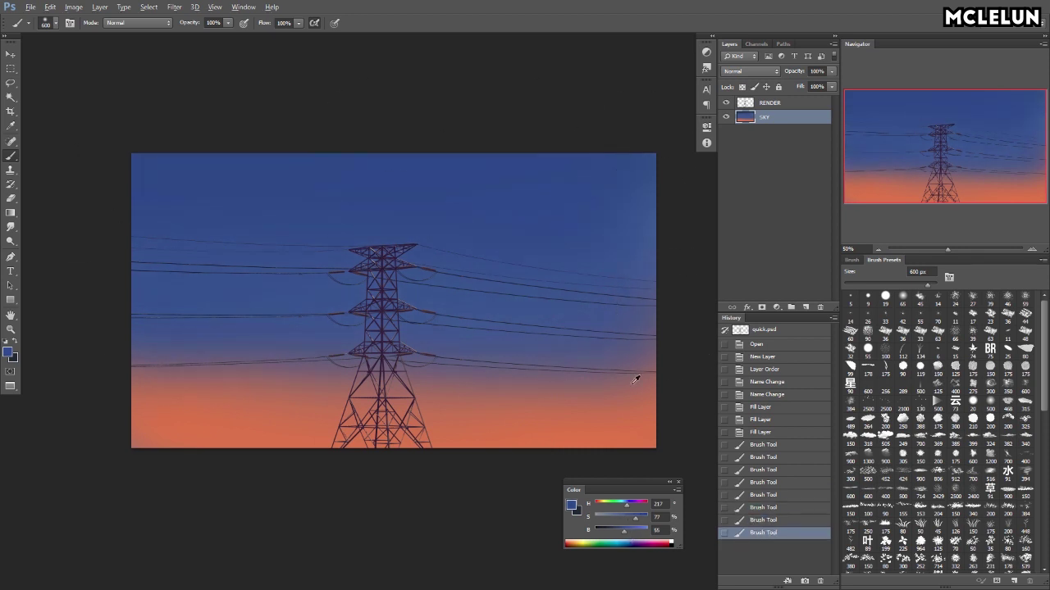
left_click_drag(628, 512, 623, 516)
mouse_move(456, 335)
left_mouse_down()
mouse_move(637, 317)
mouse_move(492, 387)
mouse_move(270, 284)
left_mouse_up()
- Duplicate SKY, flip the copy horizontally, set its blend mode, and merge it down
key("ctrl+1")
left_click_drag(938, 183, 979, 134)
left_click_drag(815, 296, 805, 307)
left_click(50, 7)
left_click(230, 337)
left_click(763, 73)
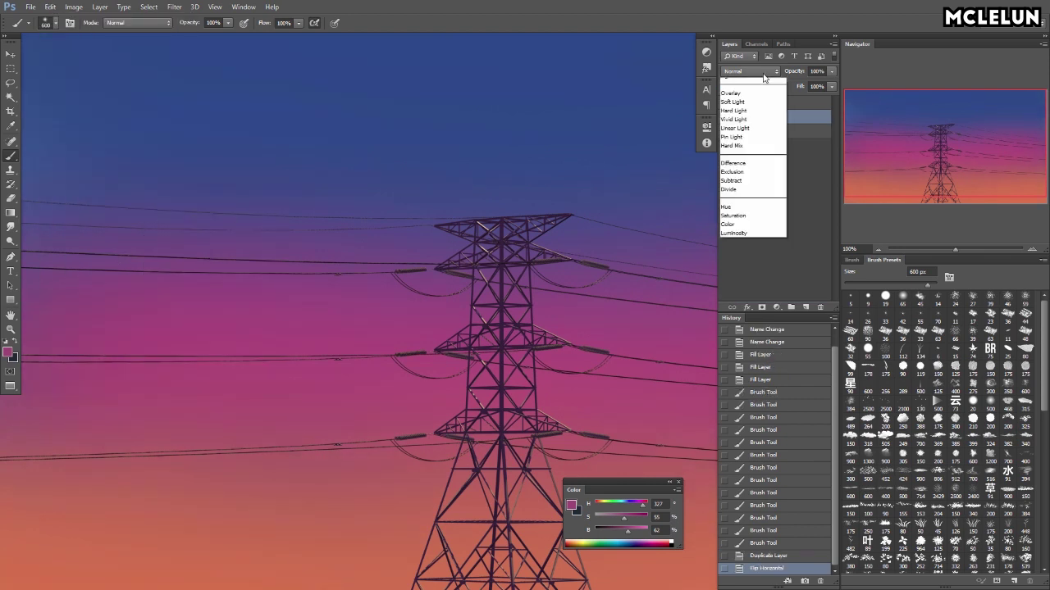
left_click(733, 102)
key("ctrl+e")
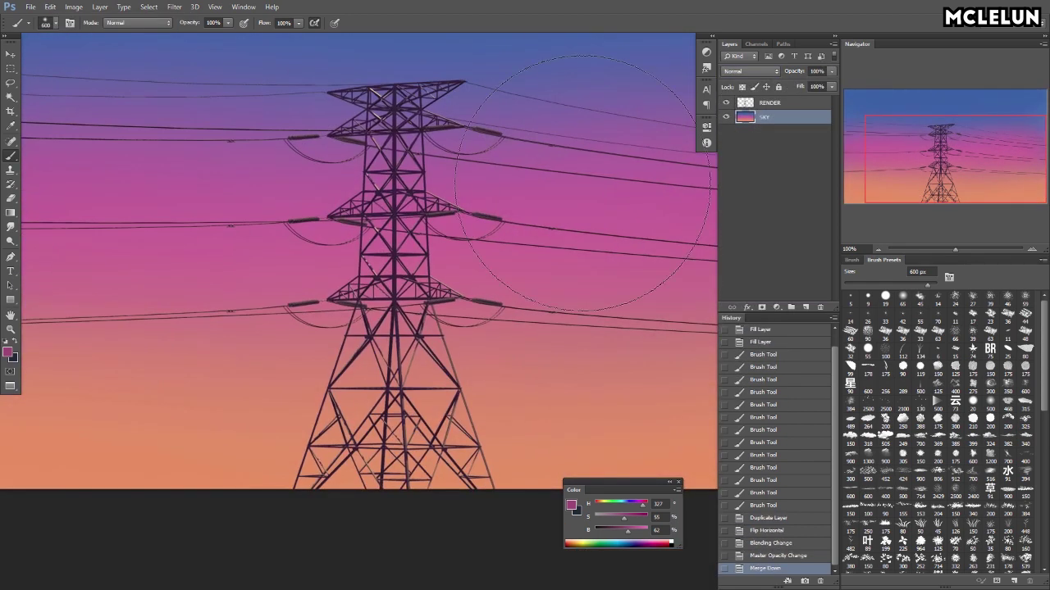
- Erase small areas of the merged sky and pan the view left and up
left_click_drag(954, 249, 952, 249)
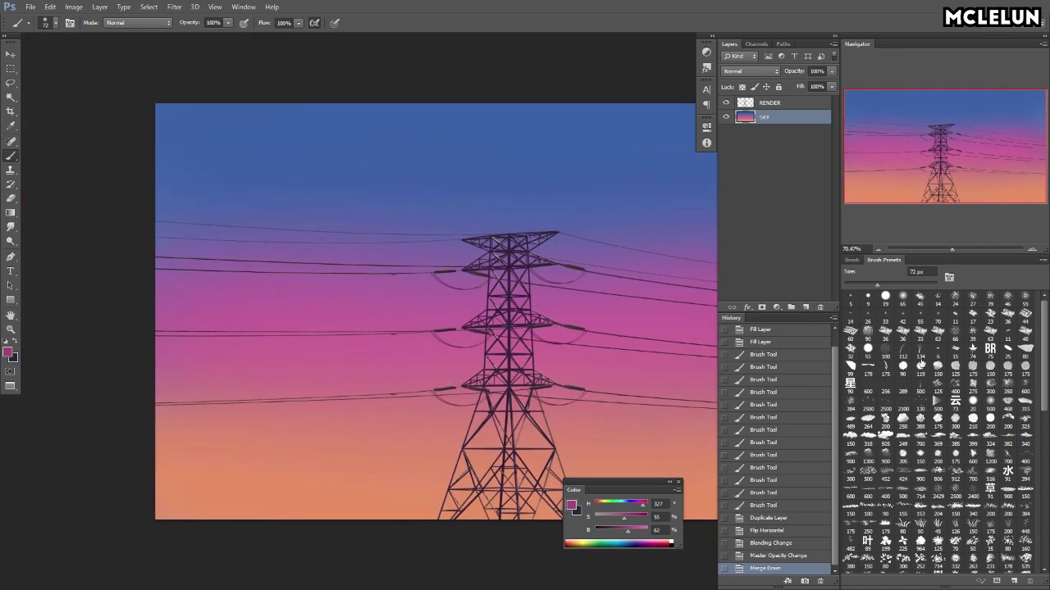
key("e")
left_click_drag(1045, 416, 1046, 440)
left_click_drag(447, 486, 380, 471)
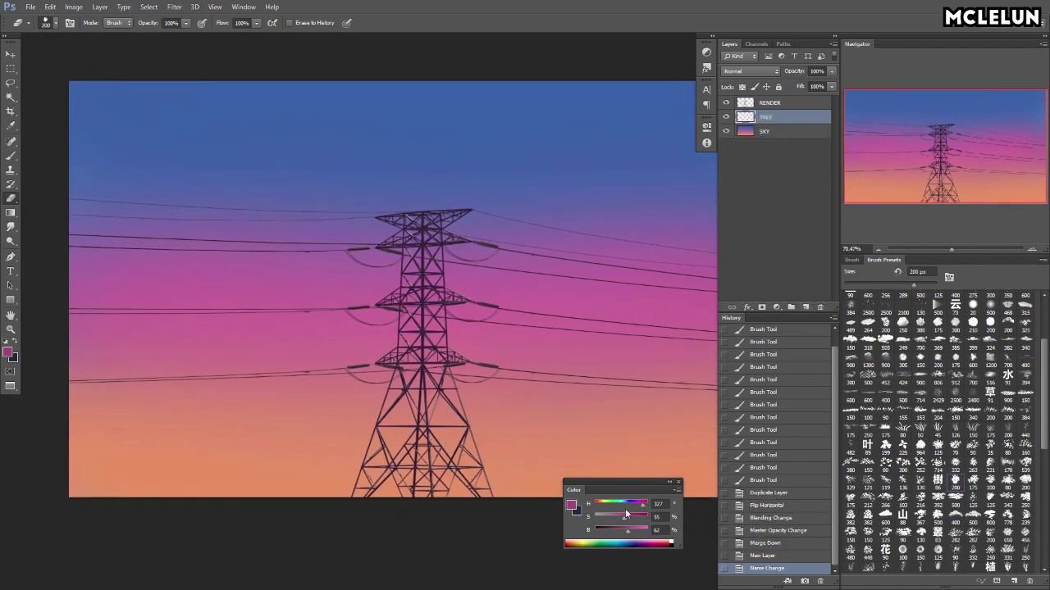
- Paint a dark treeline along the bottom with a tree brush using Color Dynamics
left_click(851, 260)
key("b")
left_click(883, 260)
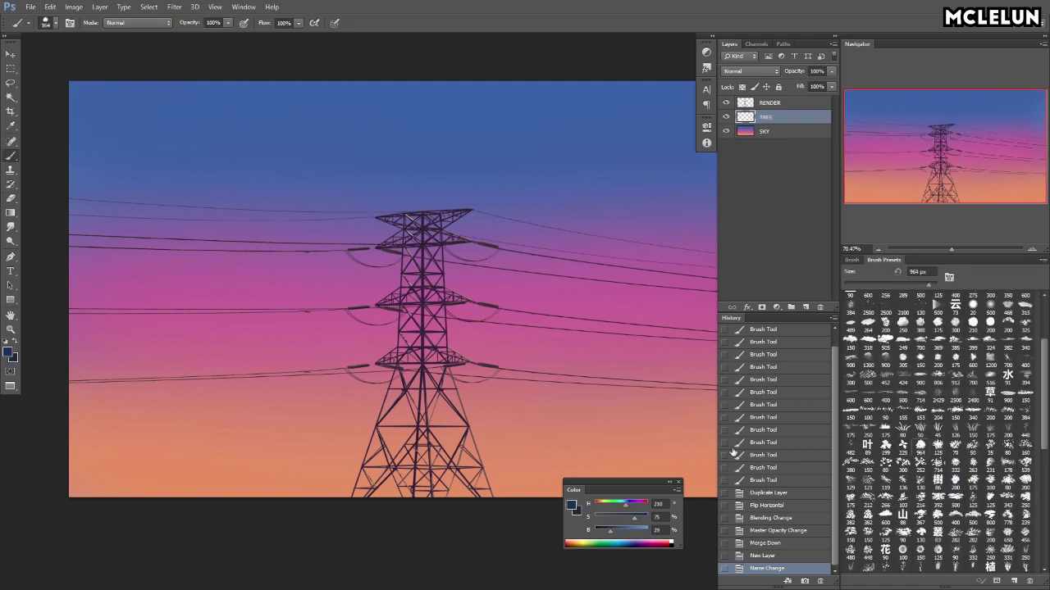
left_click(852, 260)
left_click(877, 343)
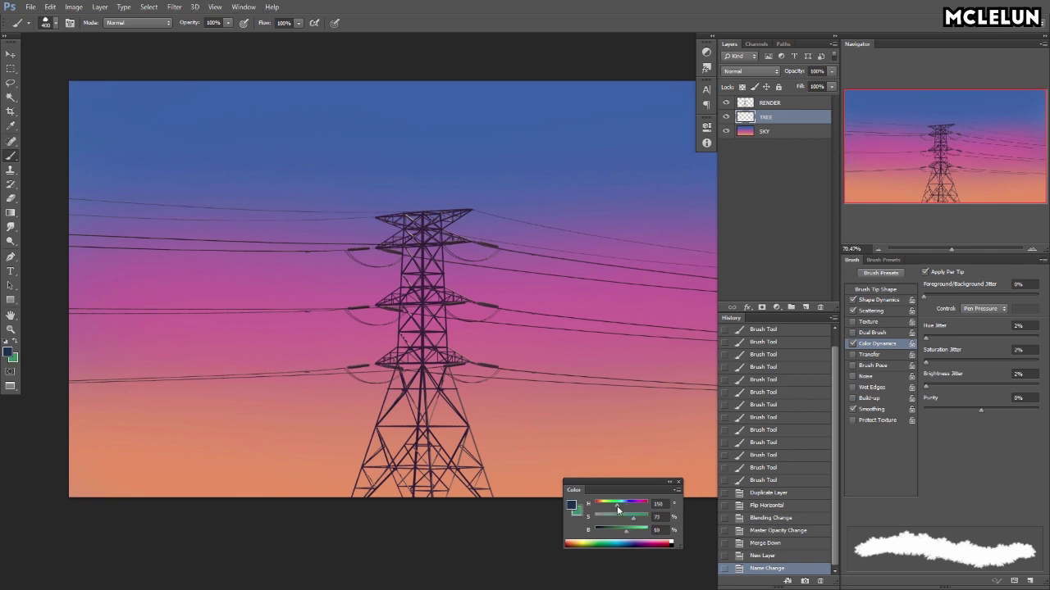
left_click_drag(611, 536, 604, 531)
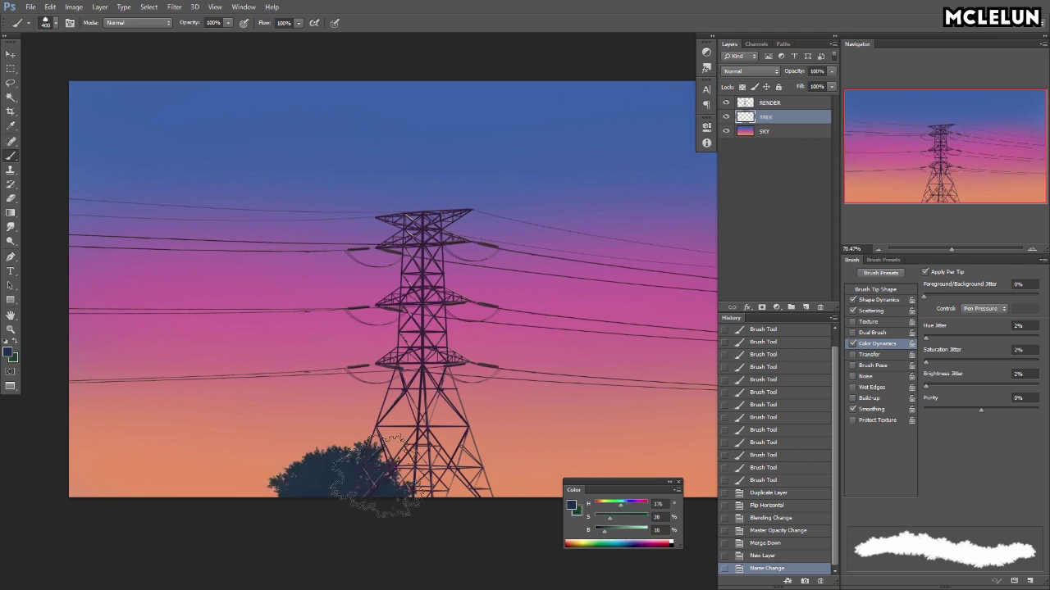
left_click_drag(155, 435, 468, 435)
left_click_drag(312, 438, 585, 422)
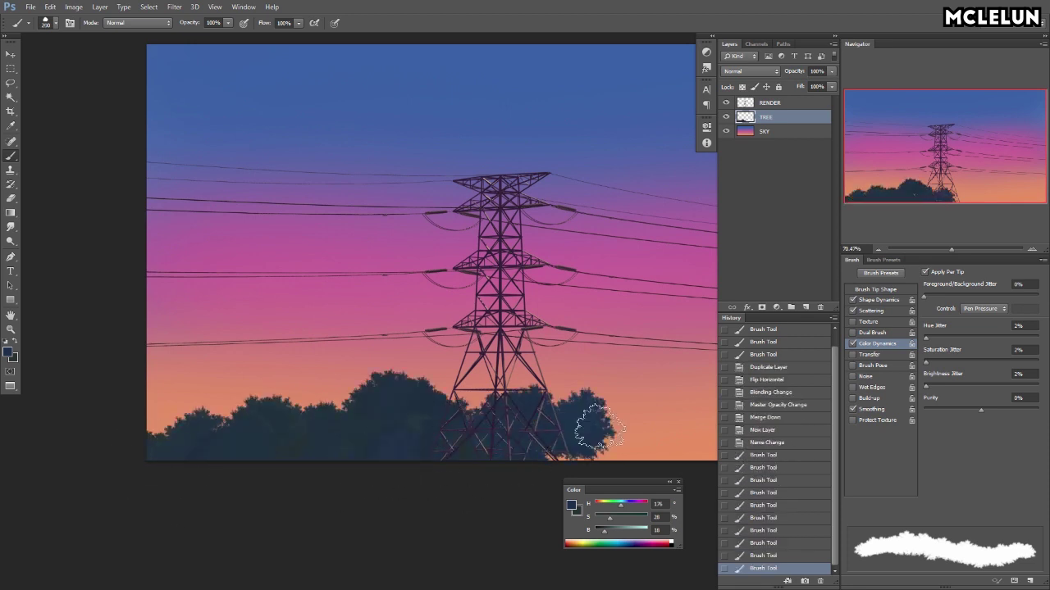
mouse_move(106, 456)
left_mouse_down()
mouse_move(662, 447)
mouse_move(648, 385)
left_mouse_up()
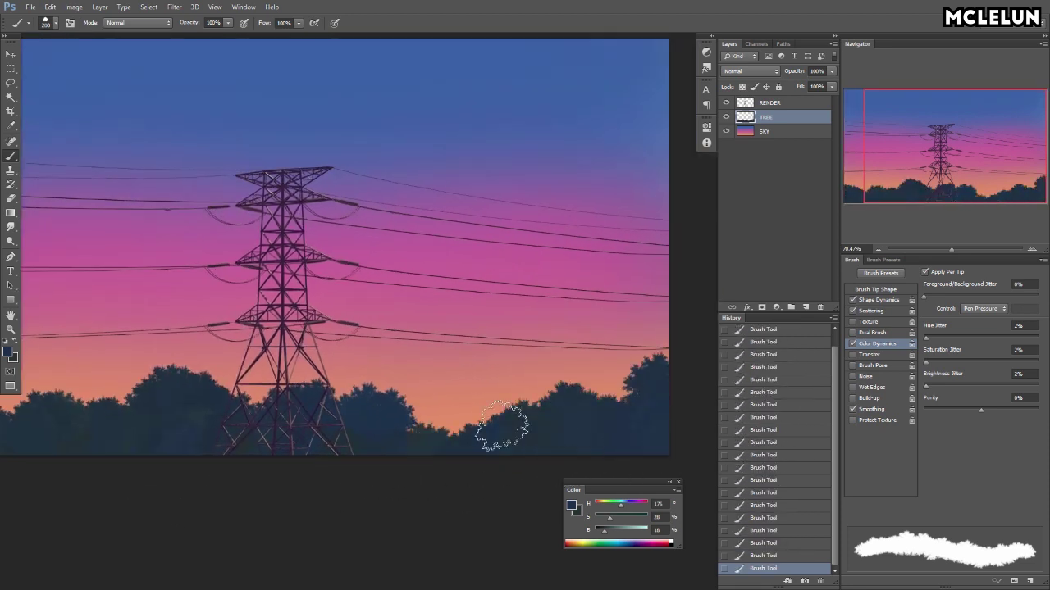
- Lock TREE's transparent pixels and turn on the brush's Transfer opacity and flow variation
left_click(880, 272)
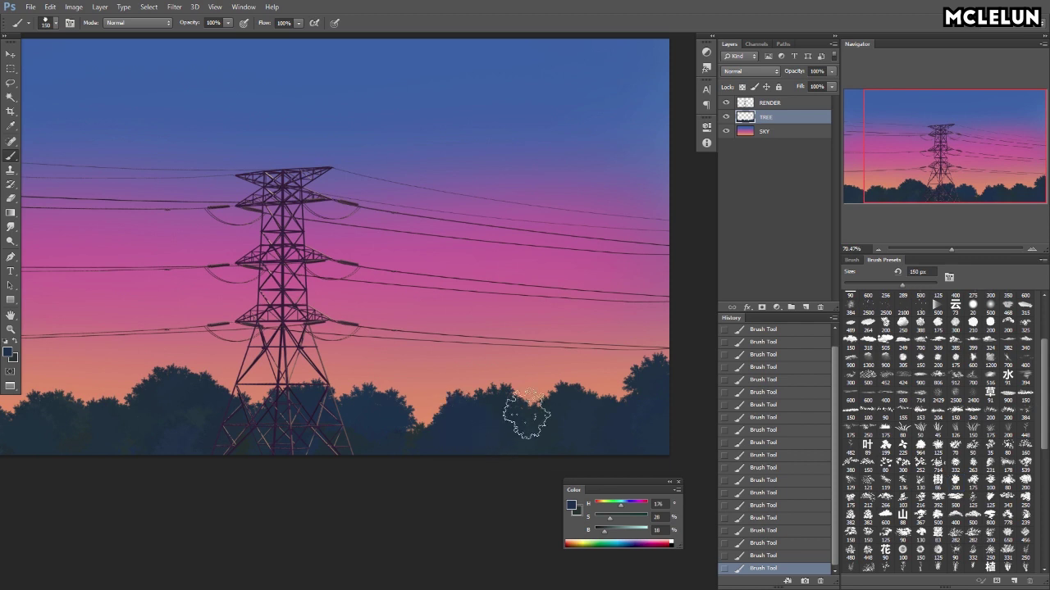
scroll(261, 406, "left", 5)
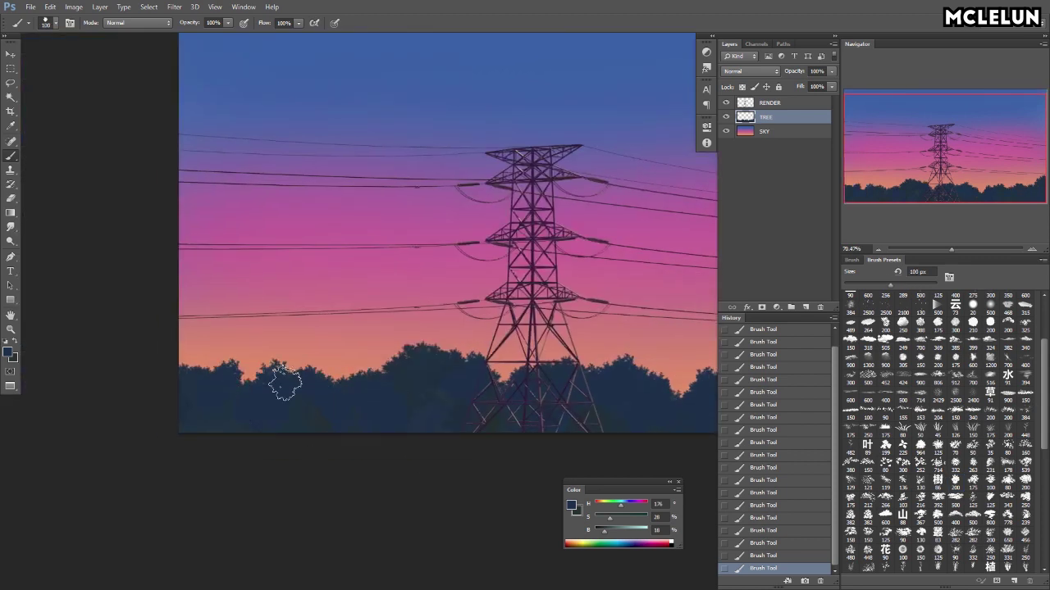
left_click(741, 88)
left_click(852, 260)
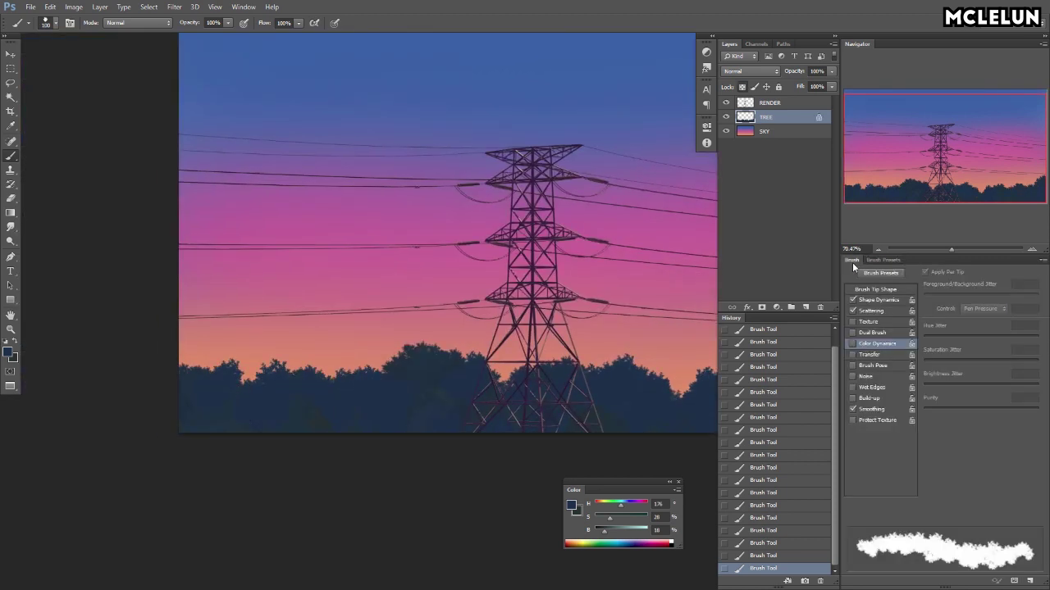
left_click(874, 355)
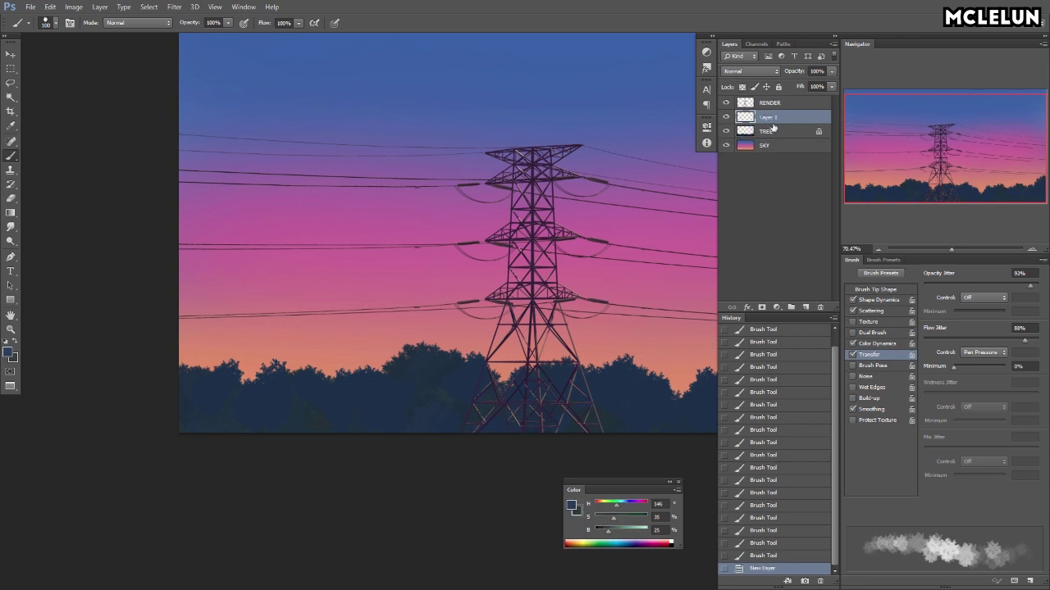
- Clip Layer 1 to TREE and dab lighter colour onto the treetops
right_click(771, 120)
left_click(870, 271)
mouse_move(460, 376)
left_mouse_down()
mouse_move(410, 385)
mouse_move(226, 373)
left_mouse_up()
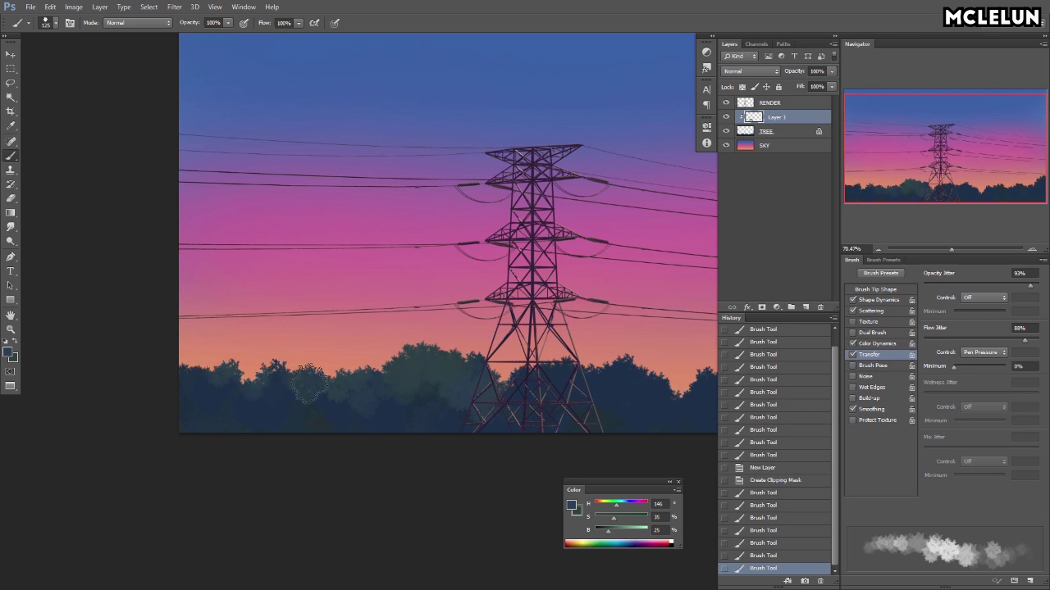
left_click_drag(531, 399, 317, 399)
left_click_drag(492, 402, 542, 406)
left_click(689, 347)
left_click_drag(695, 381, 662, 361)
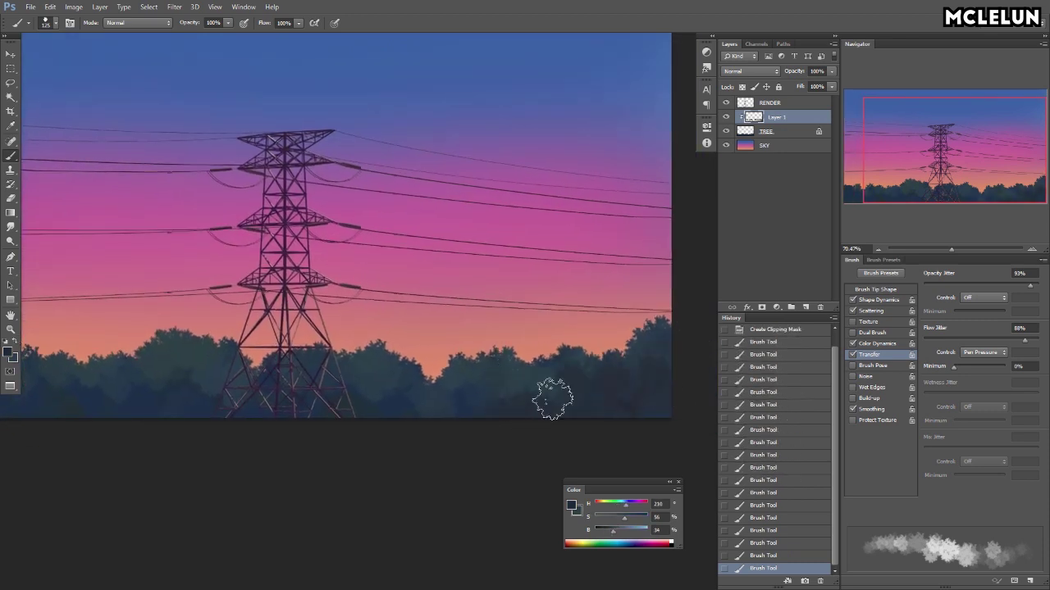
left_click_drag(480, 397, 528, 397)
left_click_drag(279, 468, 459, 394)
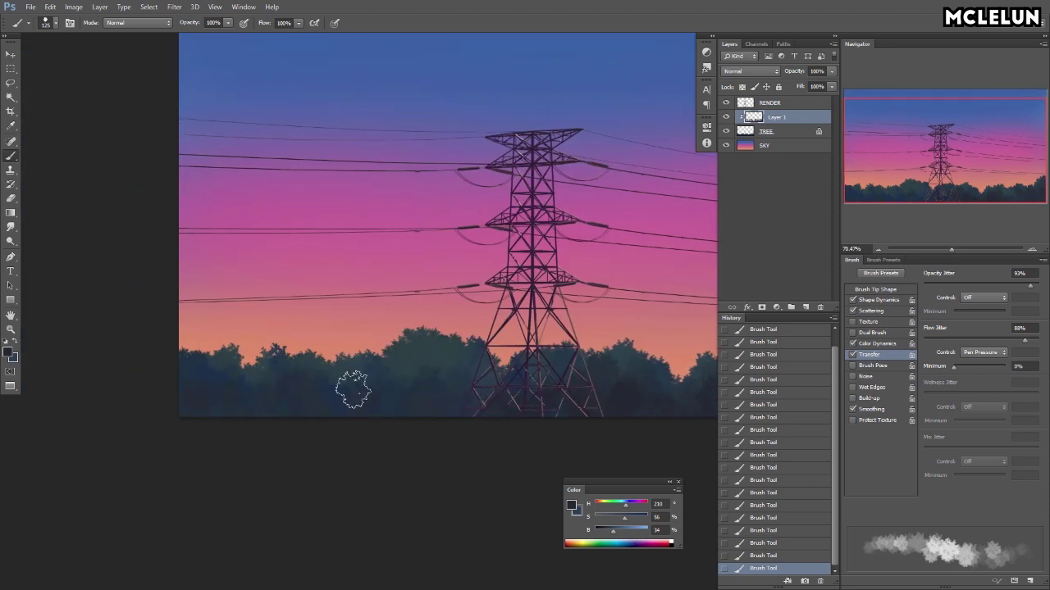
- Set Opacity Jitter to Pen Pressure at about 20% and merge the highlights into TREE
left_click(982, 298)
left_click(980, 316)
left_click_drag(1030, 285, 948, 287)
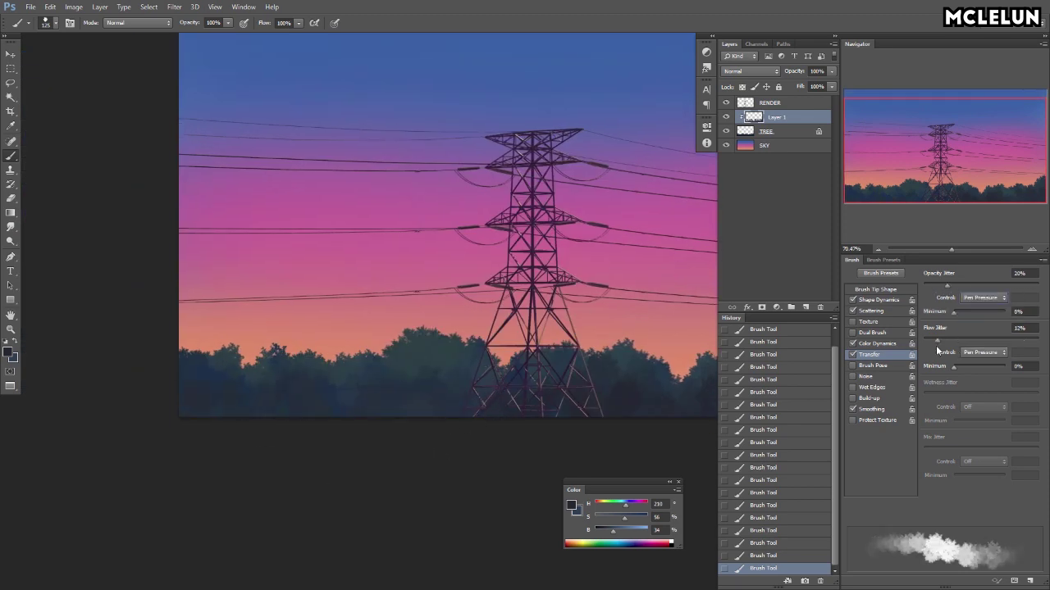
key("ctrl+e")
scroll(492, 246, "up", 5)
scroll(375, 210, "up", 2)
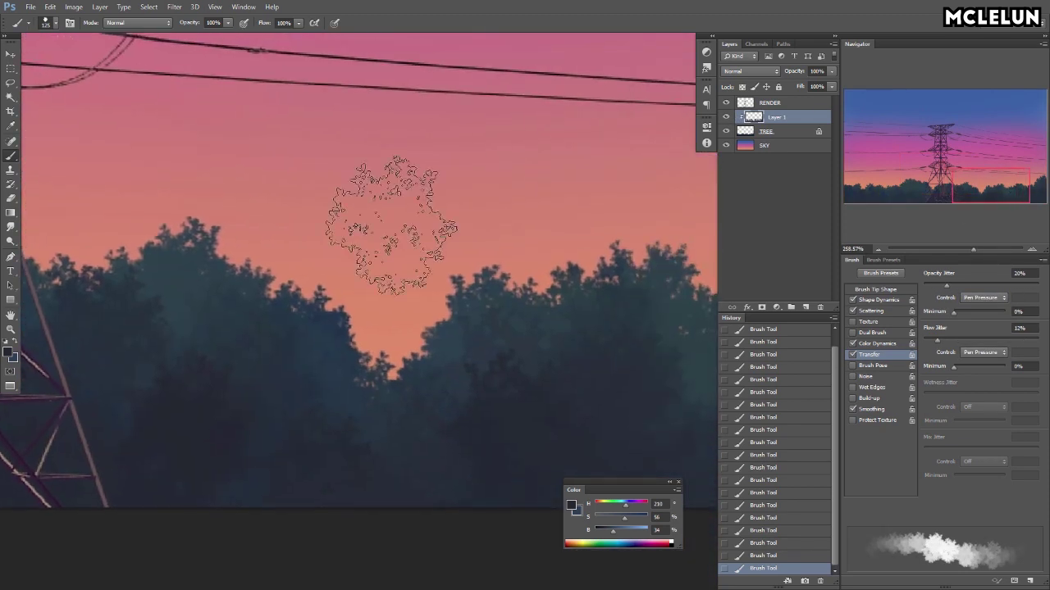
scroll(527, 351, "right", 3)
- Turn off colour variation and dab more highlights onto the treetops
left_click(853, 343)
left_click(492, 445)
left_click(456, 363)
left_click(393, 385)
left_click(338, 418)
left_click(563, 399)
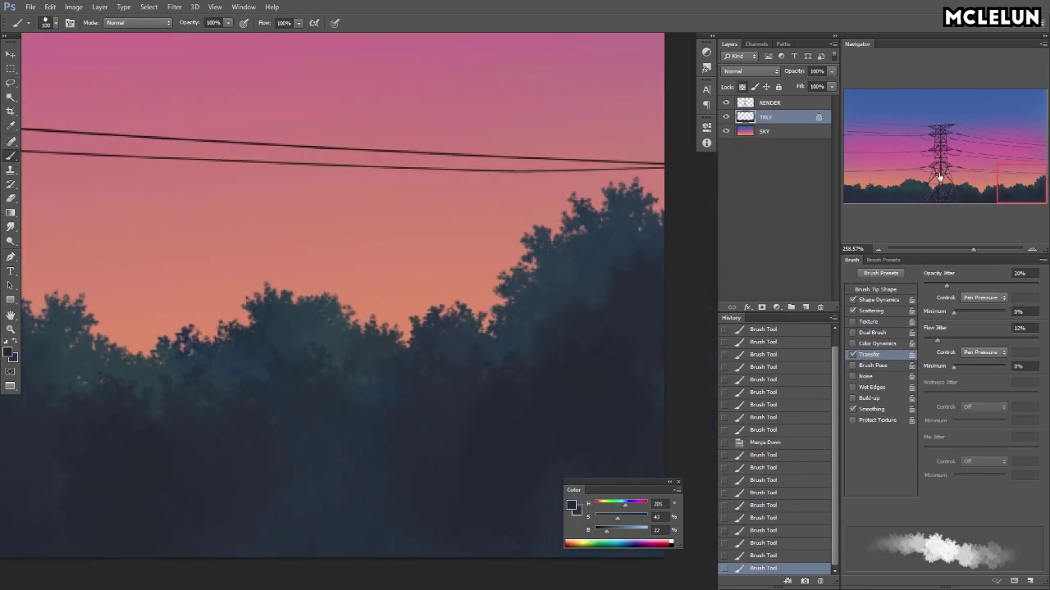
scroll(525, 394, "left", 10)
scroll(197, 432, "left", 5)
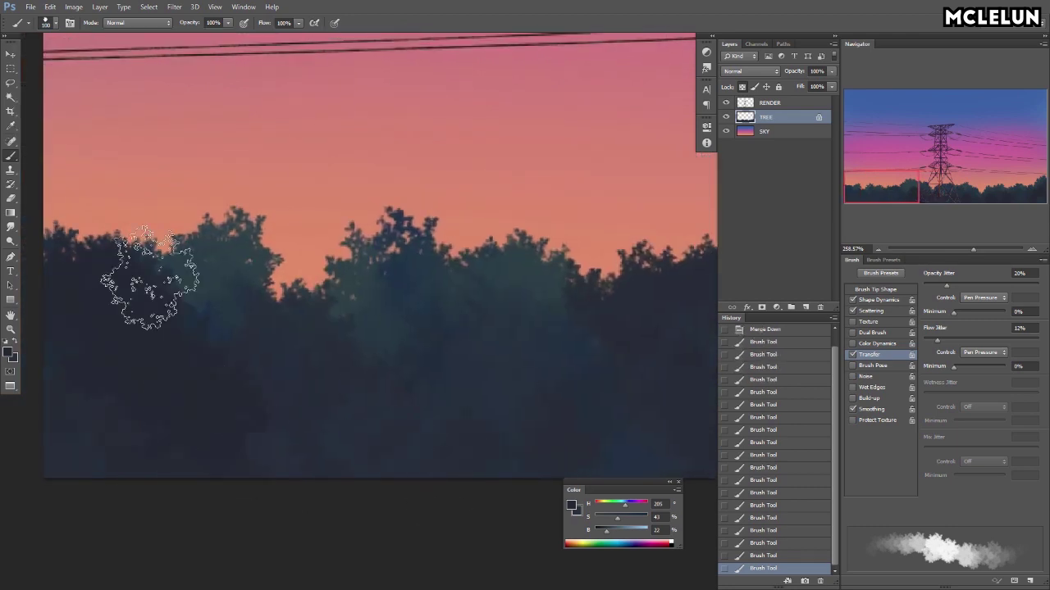
- Zoom out to the whole painting, centre the tower, and add a new empty layer
key("ctrl+0")
scroll(384, 470, "right", 5)
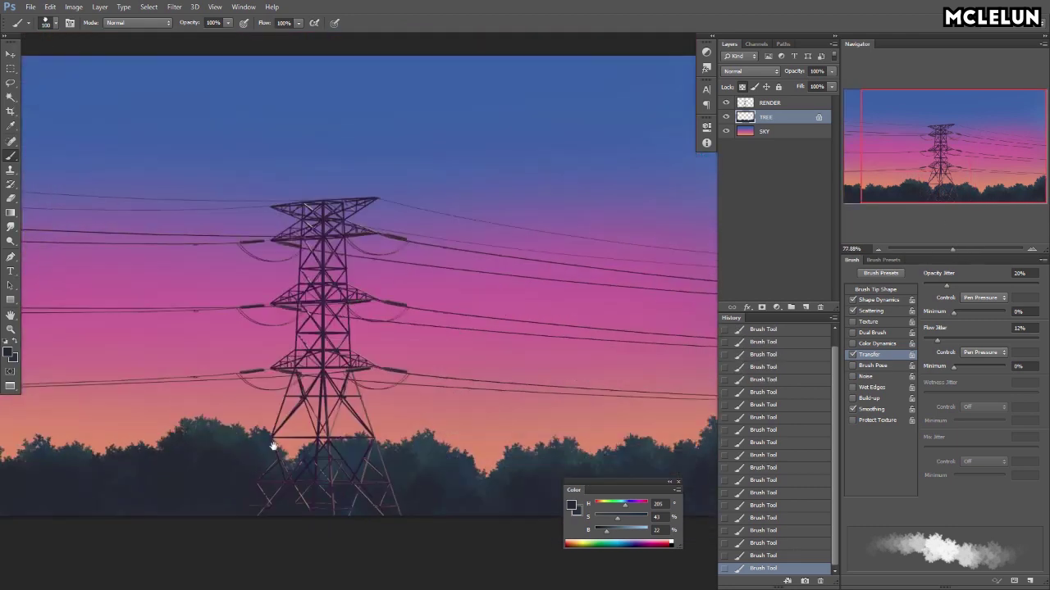
scroll(450, 504, "right", 5)
scroll(449, 504, "down", 3)
left_click_drag(207, 437, 591, 400)
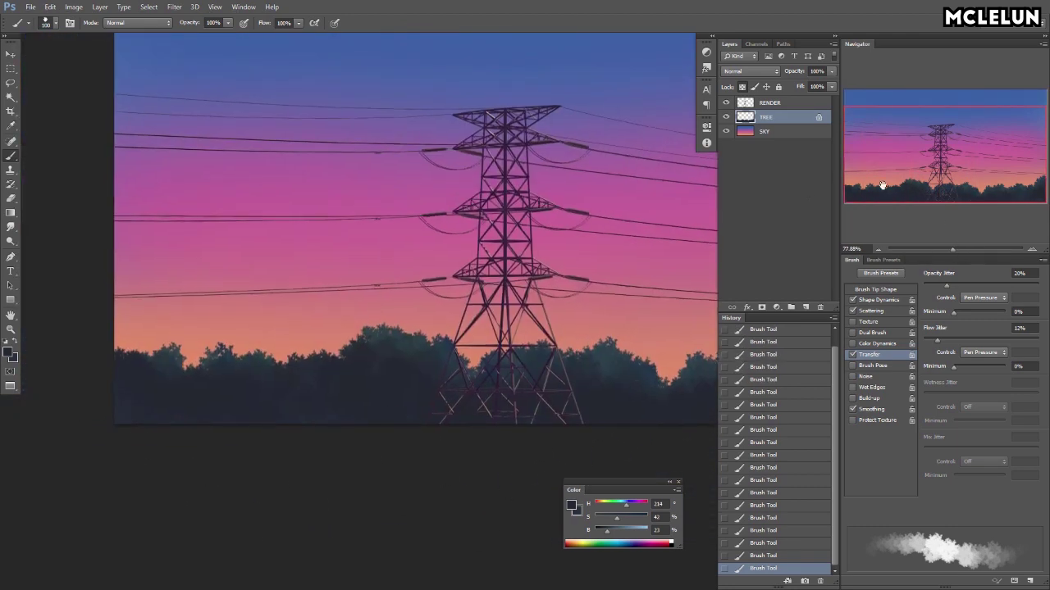
left_click(804, 307)
left_click(883, 260)
scroll(902, 302, "up", 2)
- Paint a dark blue glow at the tower base on a Screen layer at 50% fill
key("e")
key("b")
left_click(609, 352, "alt")
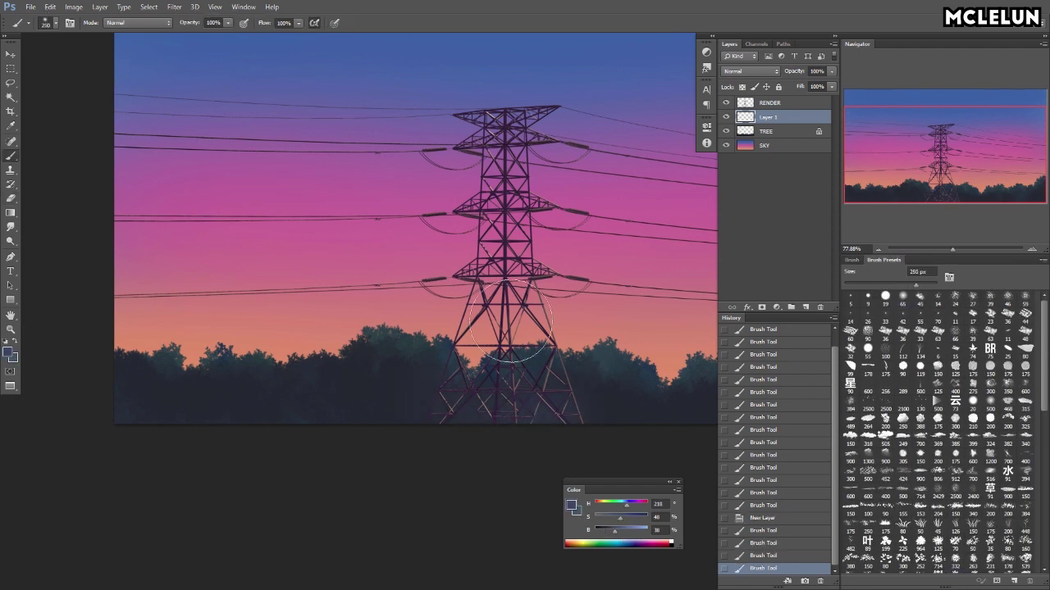
left_click_drag(509, 320, 501, 429)
left_click(750, 71)
left_click(738, 157)
left_click_drag(832, 86, 783, 113)
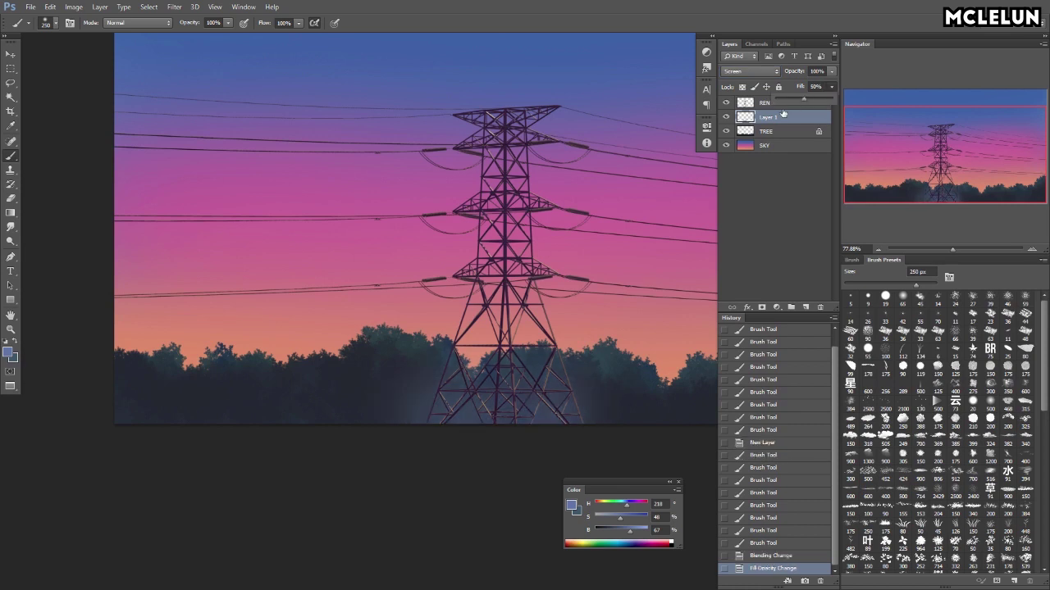
- Boost the glow's saturation and lightness with Hue/Saturation, then reset blending to Normal
key("ctrl+u")
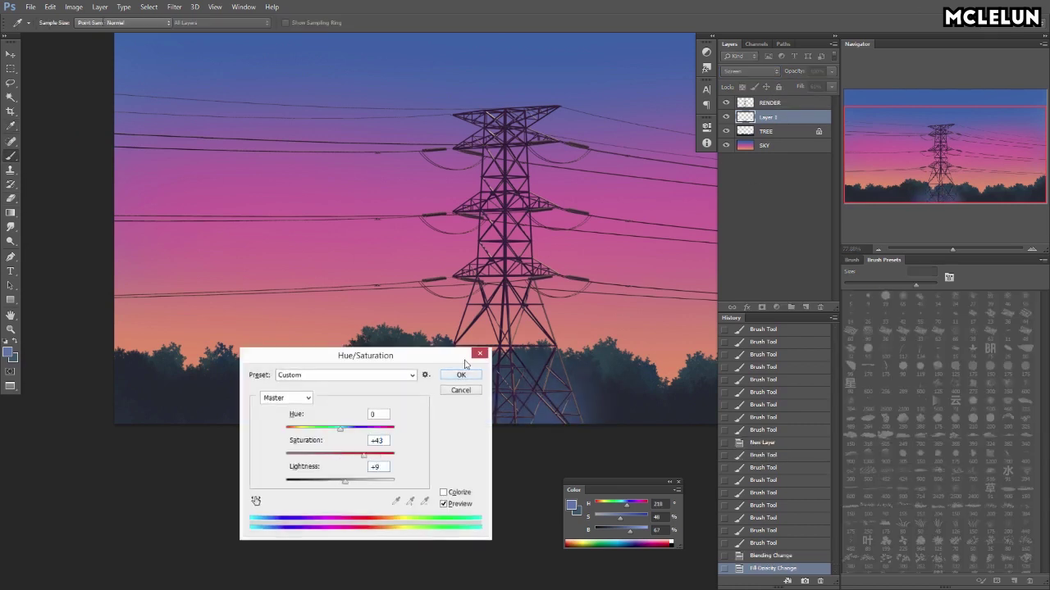
left_click(461, 375)
key("ctrl+a")
key("ctrl+d")
left_click(751, 70)
- Paint more blue glow near the tower base
mouse_move(595, 398)
left_mouse_down()
mouse_move(557, 393)
mouse_move(443, 426)
mouse_move(462, 451)
mouse_move(459, 402)
left_mouse_up()
key("e")
key("b")
key("e")
key("b")
left_click_drag(584, 374, 533, 385)
- Clip the glow layer to TREE and soften the glow around the tower base
right_click(773, 119)
left_click(800, 271)
key("e")
key("b")
mouse_move(628, 386)
left_mouse_down()
mouse_move(483, 453)
mouse_move(428, 372)
left_mouse_up()
- Repaint the glow in a brighter blue and erase excess haze along the trees
left_click(557, 438, "alt")
key("e")
mouse_move(505, 403)
left_mouse_down()
mouse_move(447, 373)
mouse_move(578, 377)
left_mouse_up()
key("b")
left_click_drag(247, 449, 74, 434)
left_click_drag(410, 435, 323, 415)
key("e")
scroll(970, 235, "up", 3)
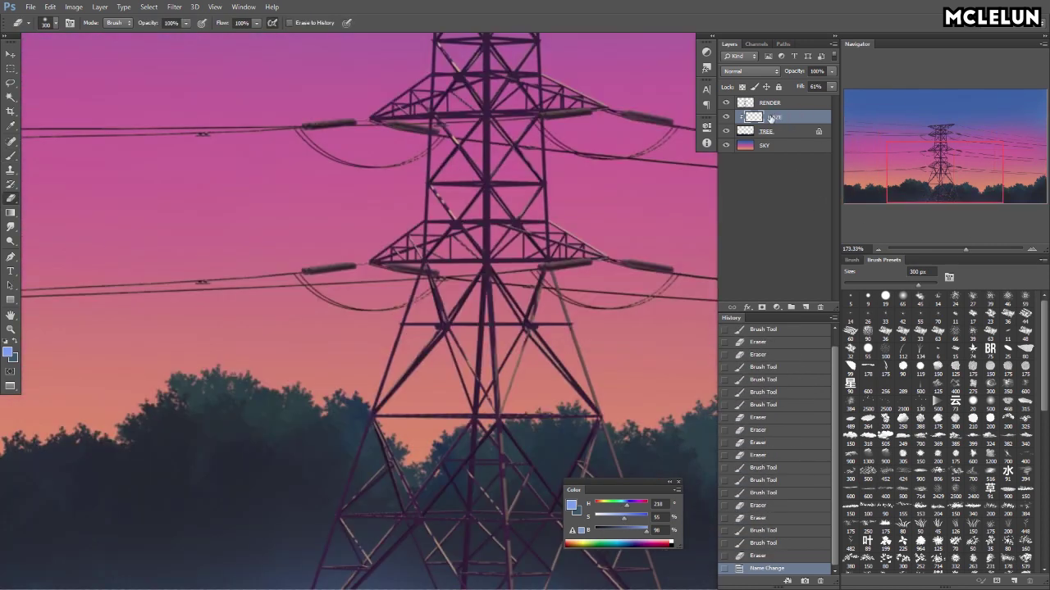
- Select the RENDER layer and apply a Levels adjustment to it
key("alt+bracketright")
key("ctrl+alt+l")
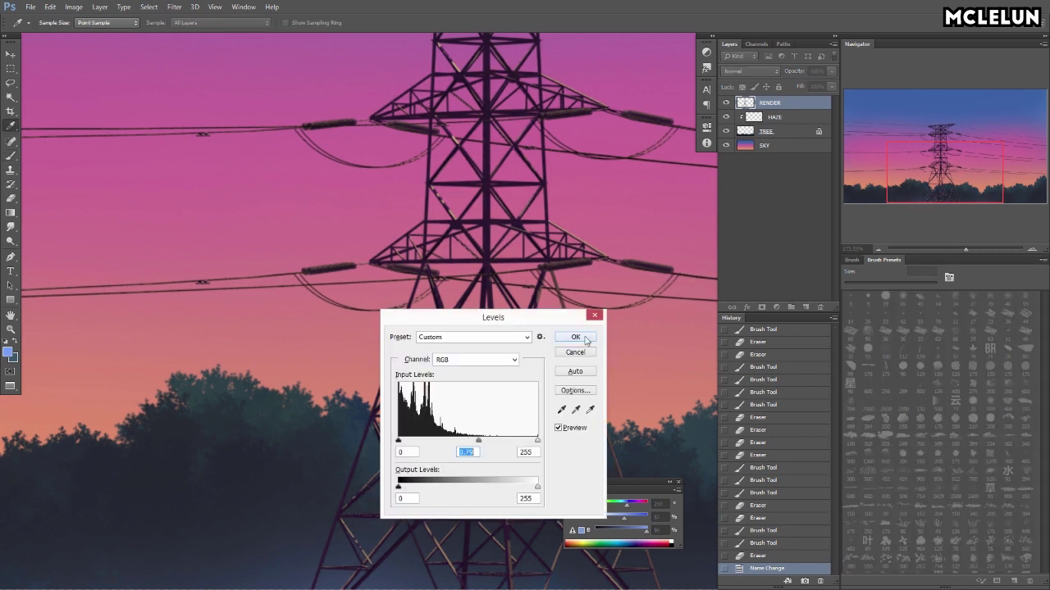
left_click(575, 337)
- Name the new layer CLOUD and dab pink clouds across the sky
key("b")
double_click(779, 145)
type("CLOUD")
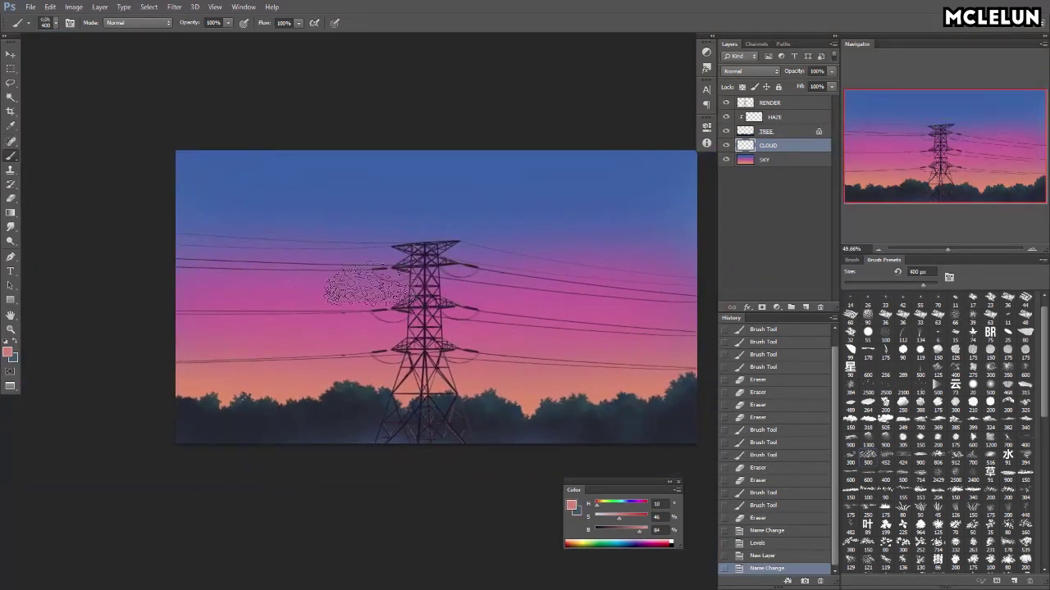
mouse_move(365, 287)
left_mouse_down()
mouse_move(667, 246)
mouse_move(223, 206)
mouse_move(621, 304)
mouse_move(328, 353)
left_mouse_up()
key("bracketleft")
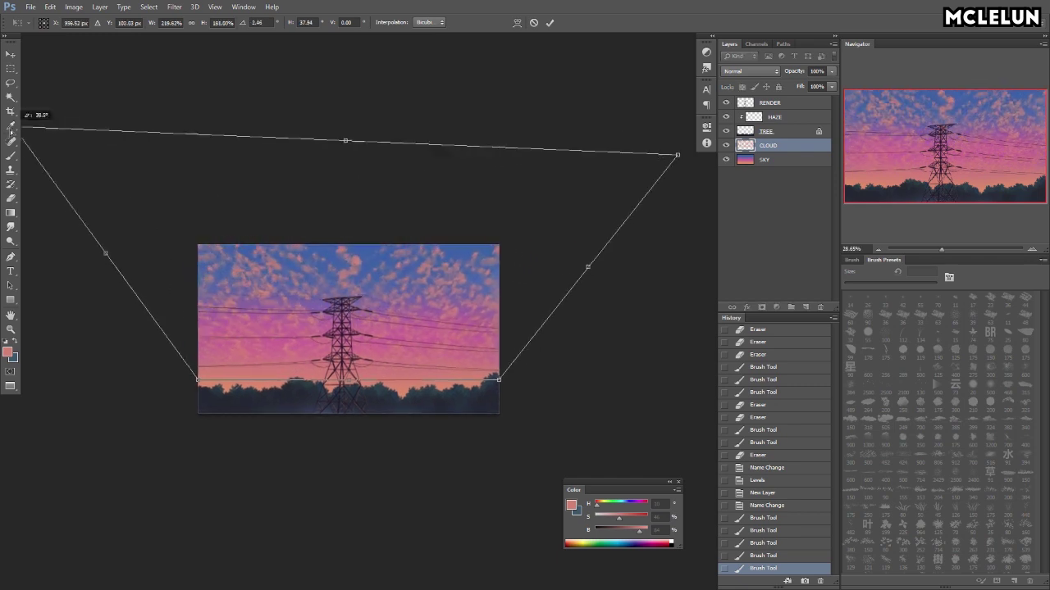
- Free Transform the cloud layer into perspective, widening its top
left_click_drag(22, 125, 8, 205)
left_click_drag(941, 248, 937, 249)
left_click_drag(215, 251, 180, 214)
left_click_drag(415, 259, 422, 258)
key("Return")
left_click_drag(937, 248, 947, 251)
- Duplicate CLOUD as C1 and paint an orange glow along the treeline on a new layer
key("ctrl+j")
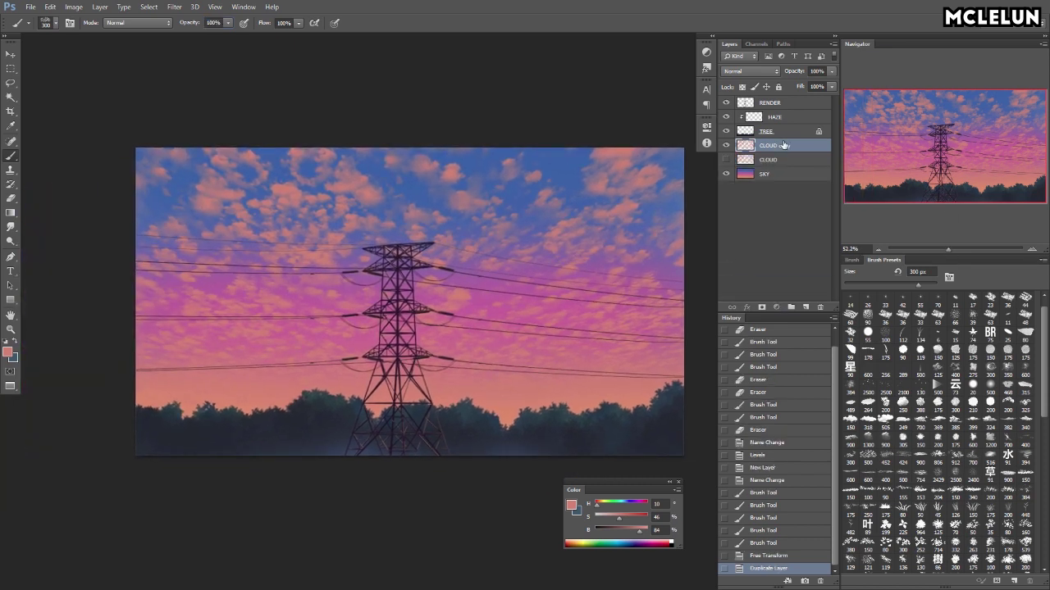
type("C1")
key("e")
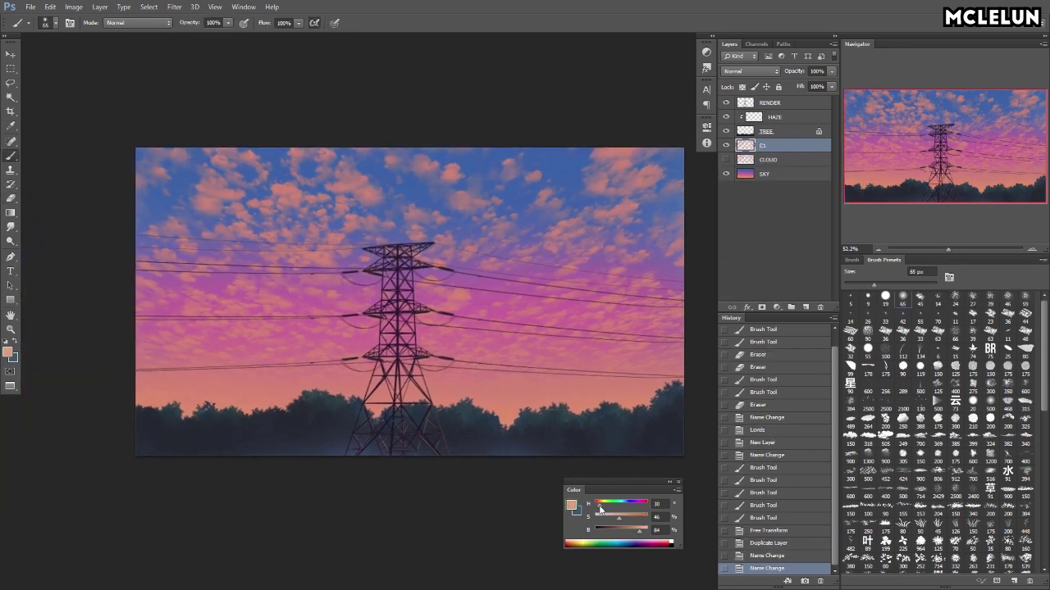
left_click(805, 307)
mouse_move(663, 393)
left_mouse_down()
mouse_move(562, 433)
mouse_move(250, 429)
left_mouse_up()
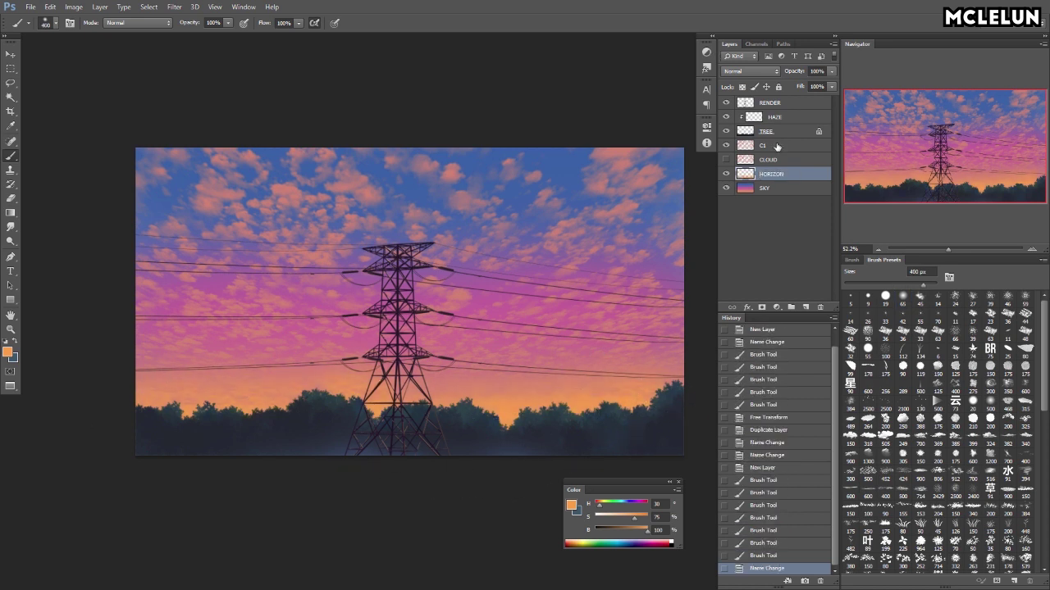
- Paint bright pink accents onto the C1 clouds with CLOUD hidden
left_click(778, 146)
left_click_drag(597, 363, 361, 270)
left_click(725, 159)
left_click(725, 159)
left_click(771, 145)
mouse_move(656, 172)
left_mouse_down()
mouse_move(604, 145)
mouse_move(235, 176)
mouse_move(492, 188)
mouse_move(270, 175)
mouse_move(363, 169)
left_mouse_up()
- Recolour the CLOUD shapes with dark red and salmon pink accents
left_click(579, 348, "alt")
left_click(807, 159)
left_click(726, 157)
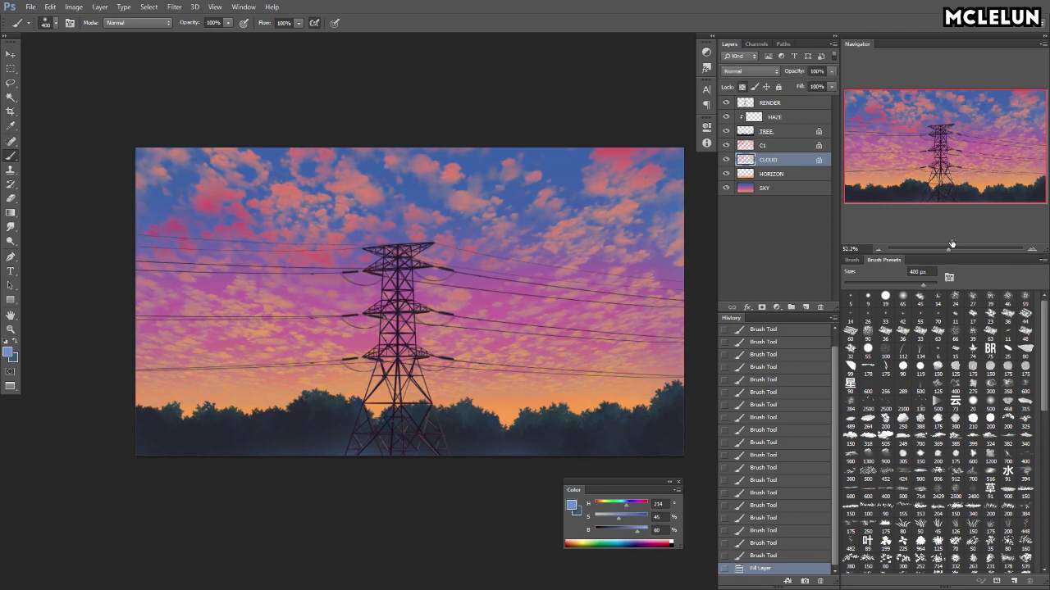
key("ctrl+minus")
- Try a stretched cloud copy at 42% opacity in Multiply mode, then delete it
left_click_drag(943, 248, 935, 249)
key("ctrl+j")
key("ctrl+t")
left_click_drag(302, 140, 303, 156)
key("Return")
left_click_drag(794, 71, 771, 70)
left_click_drag(944, 248, 948, 249)
left_click(750, 70)
left_click(746, 105)
left_click(822, 308)
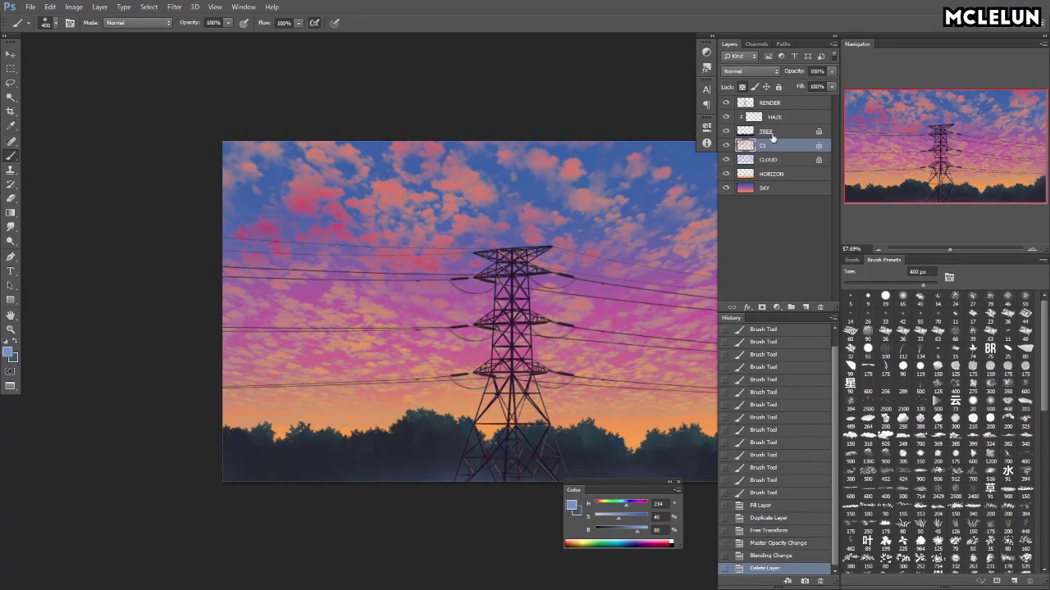
- Merge C1 down into CLOUD, paste the clouds back as a layer and reposition them
key("ctrl+e")
key("ctrl+a")
key("ctrl+x")
key("ctrl+v")
type("CLOUDv")
left_click_drag(604, 218, 605, 213)
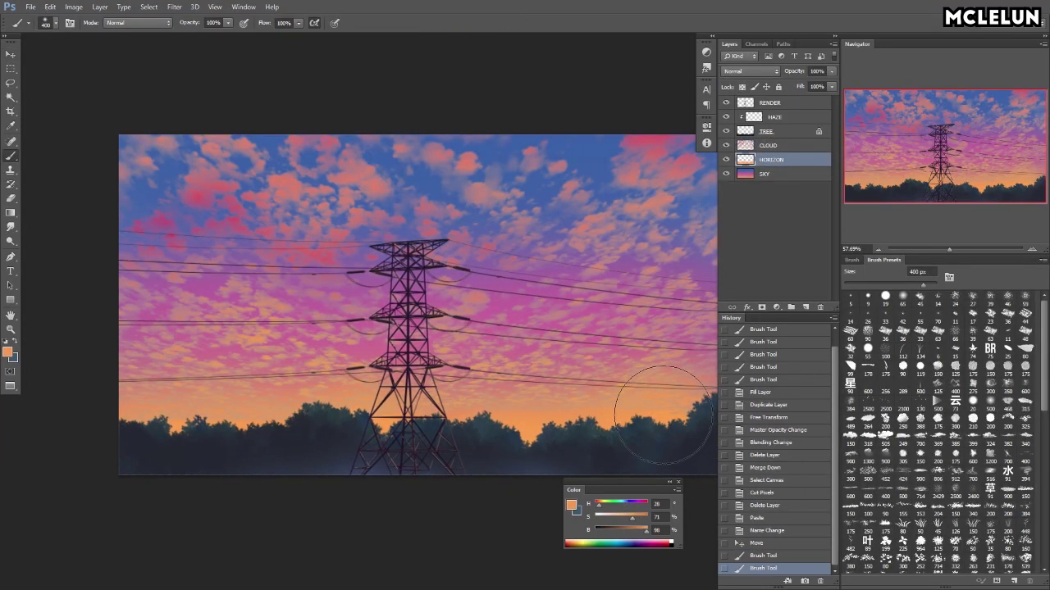
key("ctrl+alt+z")
key("ctrl+alt+z")
key("ctrl+alt+z")
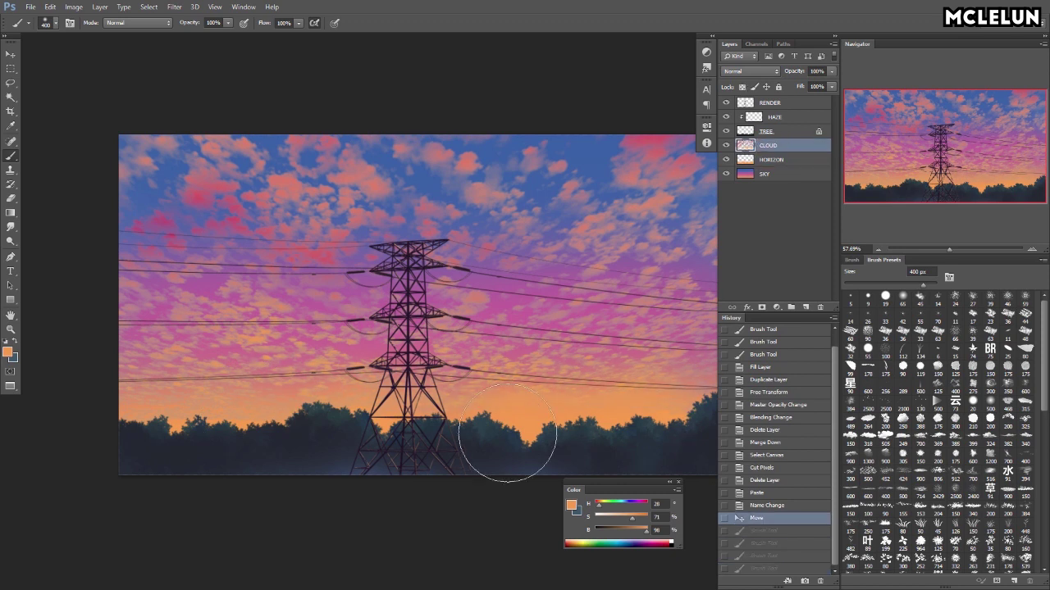
key("ctrl+shift+z")
key("ctrl+shift+z")
key("ctrl+shift+z")
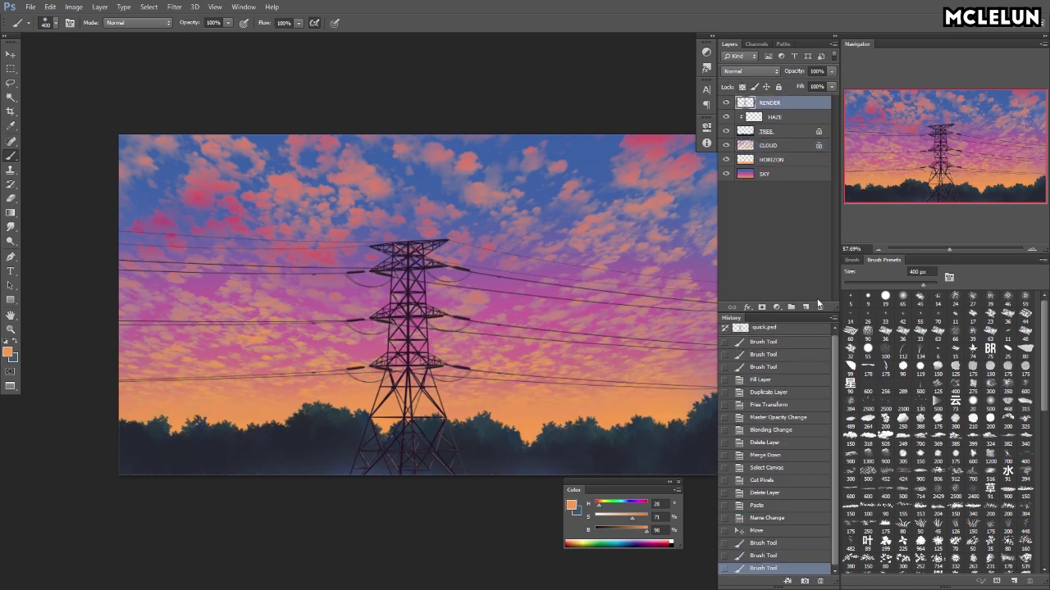
- Add a new layer above RENDER, paint soft colour over the sky, and set it to Overlay
left_click(805, 306)
left_click_drag(534, 418, 525, 411)
scroll(492, 394, "right", 2)
key("bracketleft")
key("bracketleft")
left_click_drag(427, 385, 402, 369)
left_click(750, 70)
left_click(746, 182)
- Add a top layer named DODGE with Linear Dodge blending
left_click(805, 307)
double_click(770, 101)
type("DODGE")
key("Return")
left_click(750, 71)
left_click(750, 141)
- Paint a bright yellow sunset glow across the horizon behind the tower
key("bracketright")
mouse_move(390, 414)
left_mouse_down()
mouse_move(328, 418)
mouse_move(398, 399)
mouse_move(539, 390)
left_mouse_up()
left_click_drag(410, 402, 320, 434)
left_click_drag(619, 523, 637, 519)
left_click_drag(369, 394, 312, 443)
key("ctrl+a")
key("Delete")
key("Delete")
key("ctrl+d")
mouse_move(513, 447)
left_mouse_down()
mouse_move(374, 414)
mouse_move(346, 441)
mouse_move(239, 423)
mouse_move(665, 422)
mouse_move(488, 365)
left_mouse_up()
- Duplicate CLOUD to the top of the stack and apply a Gaussian Blur to the copy
key("e")
key("b")
key("e")
left_click(771, 174)
key("ctrl+j")
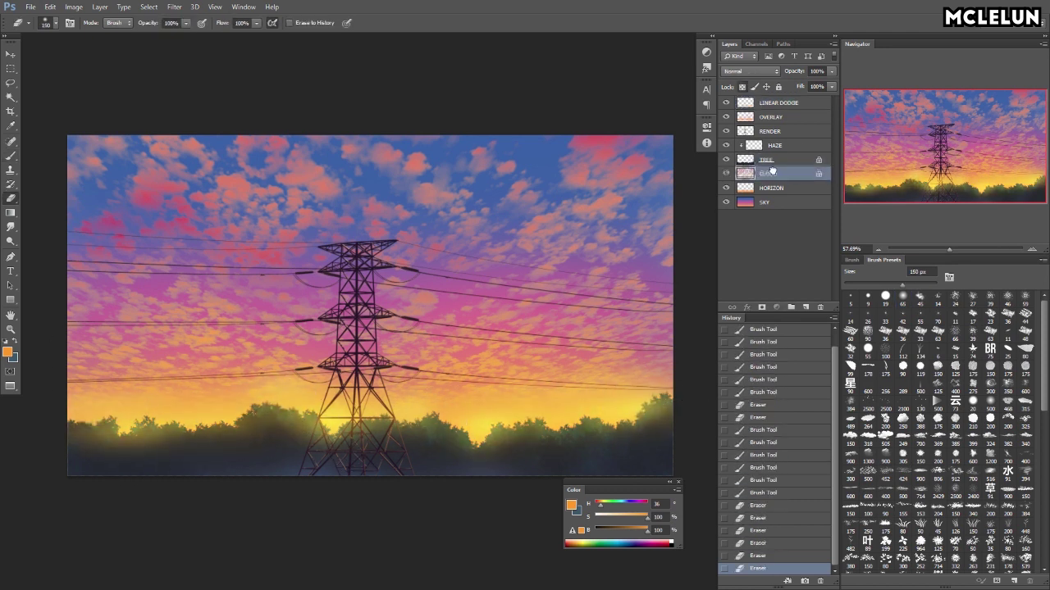
key("ctrl+shift+bracketright")
left_click(174, 7)
left_click(143, 215)
key("Escape")
left_click(174, 7)
left_click(121, 204)
key("Return")
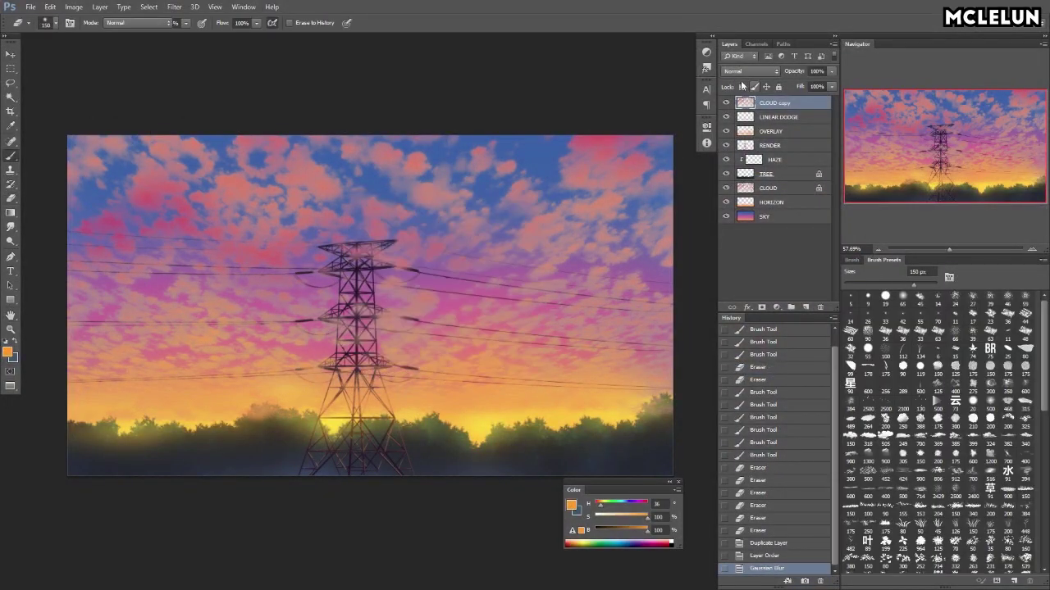
- Fill the blurred cloud copy with orange, set it to Linear Dodge, and move it below TREE
key("b")
key("slash")
key("alt+BackSpace")
key("ctrl+alt+z")
key("ctrl+alt+z")
key("alt+BackSpace")
key("ctrl+f")
key("alt+shift+a")
mouse_move(832, 86)
left_mouse_down()
mouse_move(784, 97)
mouse_move(768, 175)
left_mouse_up()
- Test Screen blending and lower fill on the cloud copy, then delete it
mouse_move(725, 103)
left_mouse_down()
mouse_move(725, 117)
mouse_move(725, 103)
left_mouse_up()
left_click(725, 174)
key("alt+shift+s")
key("ctrl+plus")
key("ctrl+plus")
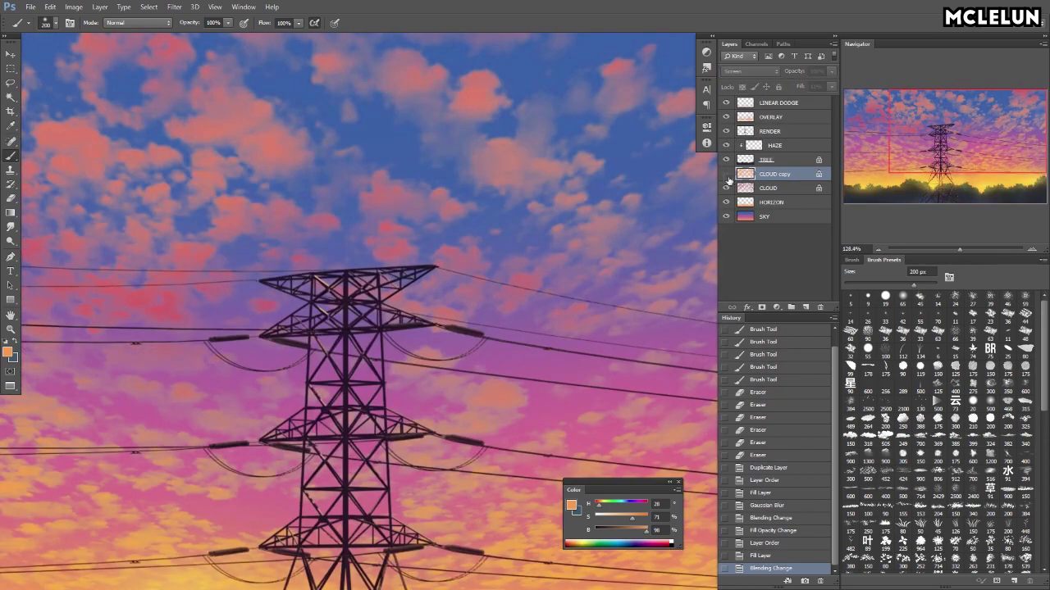
left_click_drag(829, 99, 793, 95)
left_click_drag(771, 173, 730, 191)
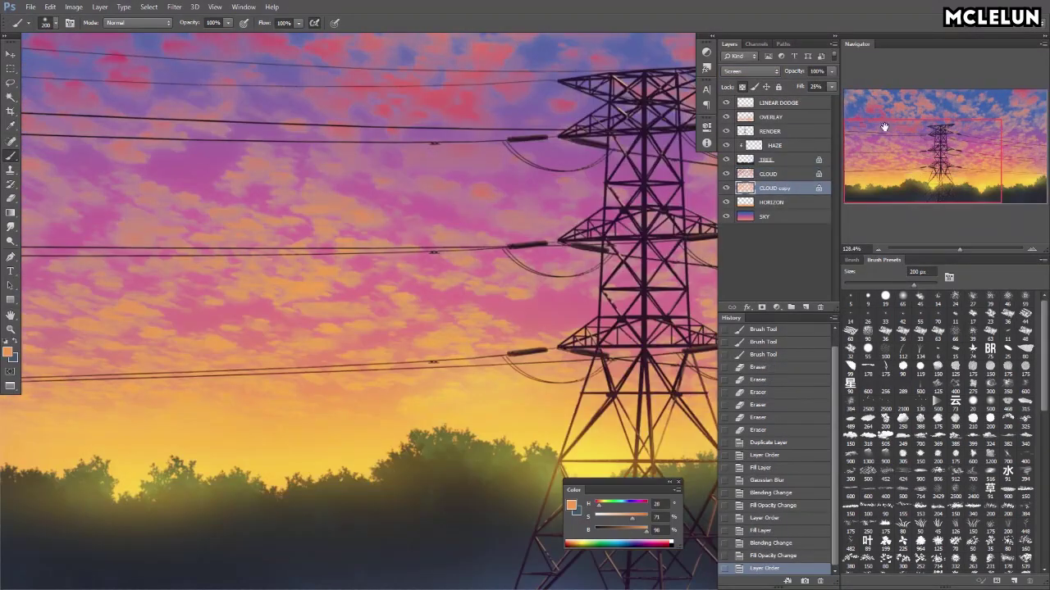
left_click(750, 70)
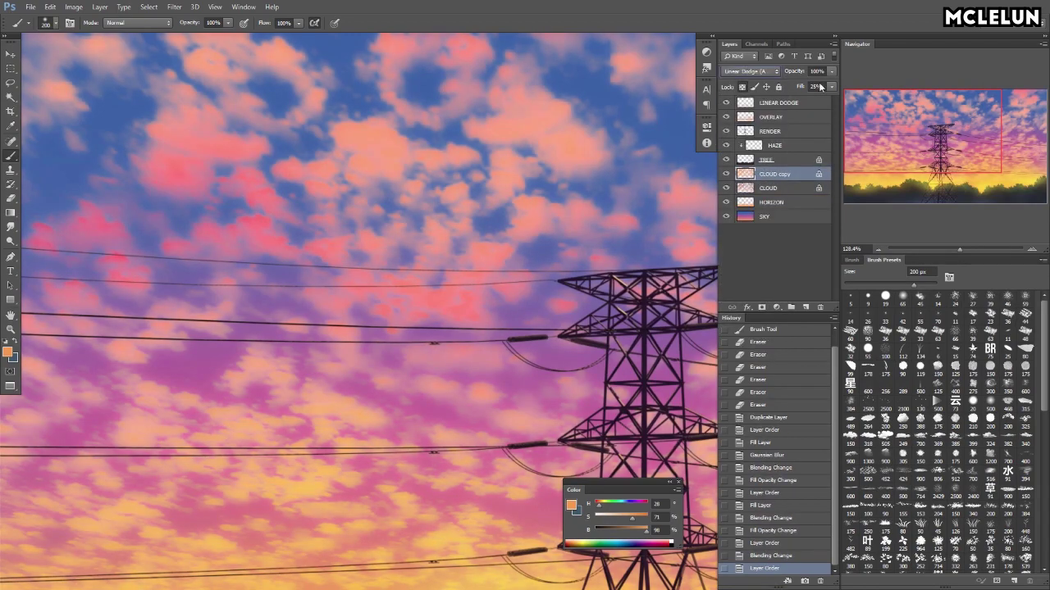
key("Delete")
- Erase the LINEAR DODGE glow where it covers the treeline
left_click(890, 192)
key("e")
key("alt+shift+bracketright")
left_click_drag(499, 394, 679, 421)
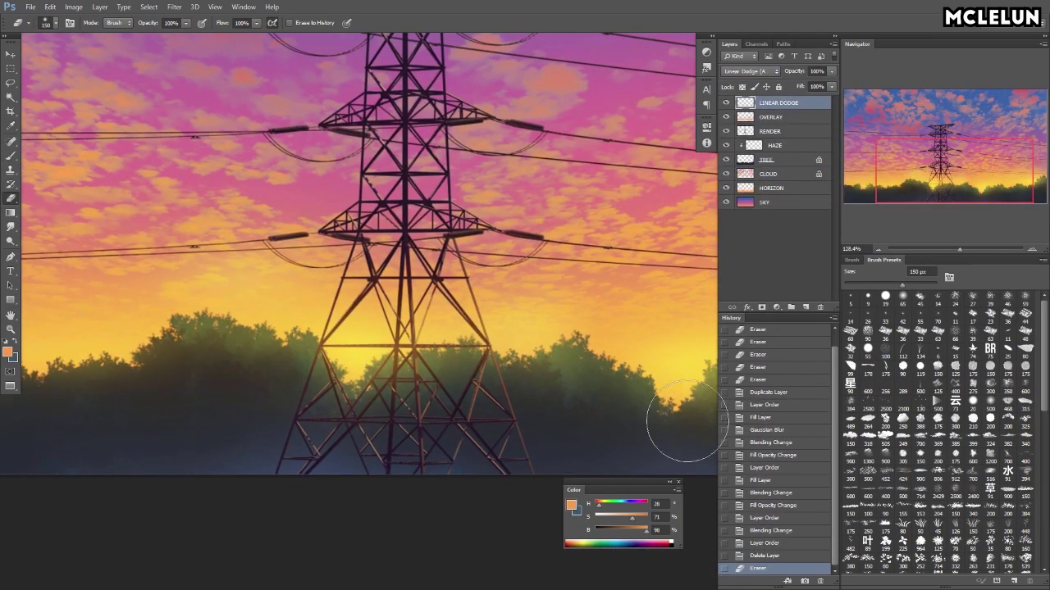
key("ctrl+0")
- Paint orange into the upper-right clouds on the CLOUD layer
left_click(767, 173)
key("b")
left_click_drag(574, 238, 615, 197)
key("bracketright")
key("bracketright")
key("bracketright")
key("bracketright")
key("bracketright")
left_click_drag(944, 249, 977, 248)
- Hide the LINEAR DODGE and OVERLAY layers and add an empty layer F above RENDER
left_click(726, 117)
left_click(726, 102)
key("ctrl+shift+alt+n")
double_click(767, 131)
type("F")
left_click(851, 260)
left_click(871, 289)
left_click_drag(945, 148, 938, 186)
- Scroll and zoom out to view the whole sunset scene
scroll(297, 522, "up", 5)
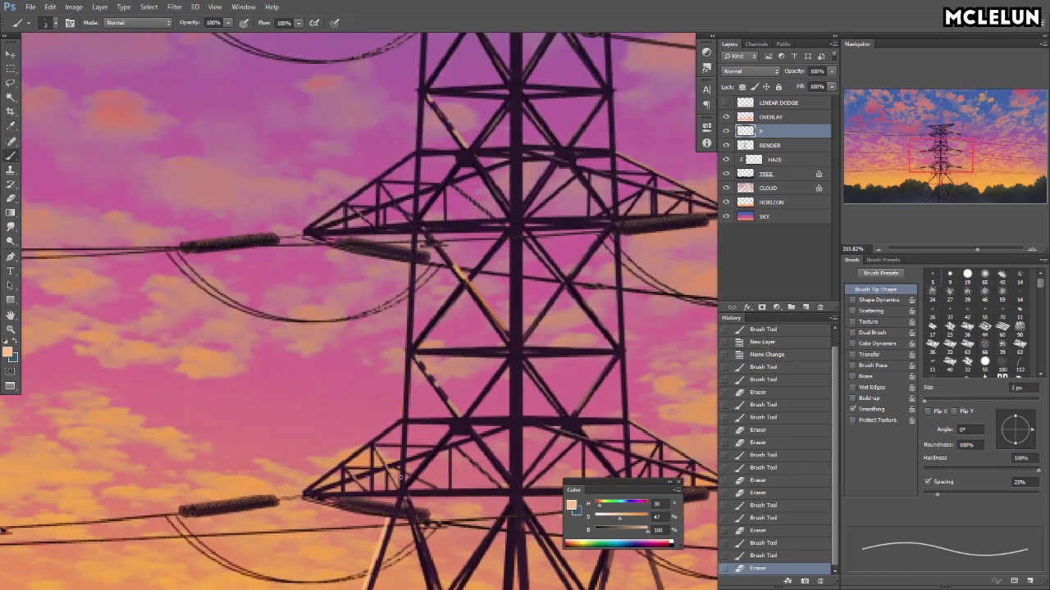
left_click_drag(976, 249, 951, 249)
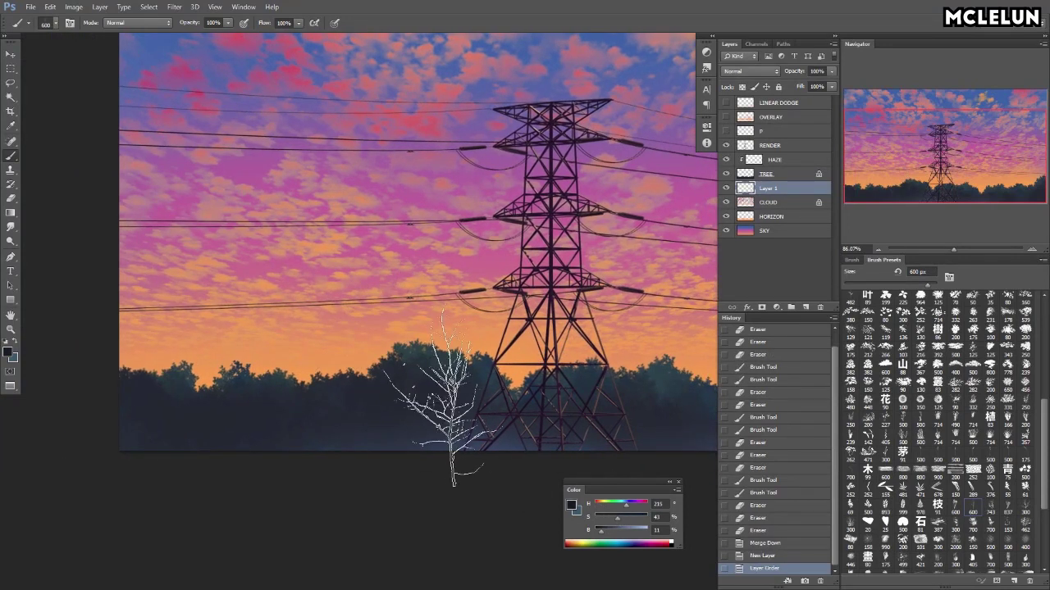
- Stamp faint bare trees along the treeline and a large tree on the left
left_click(533, 381)
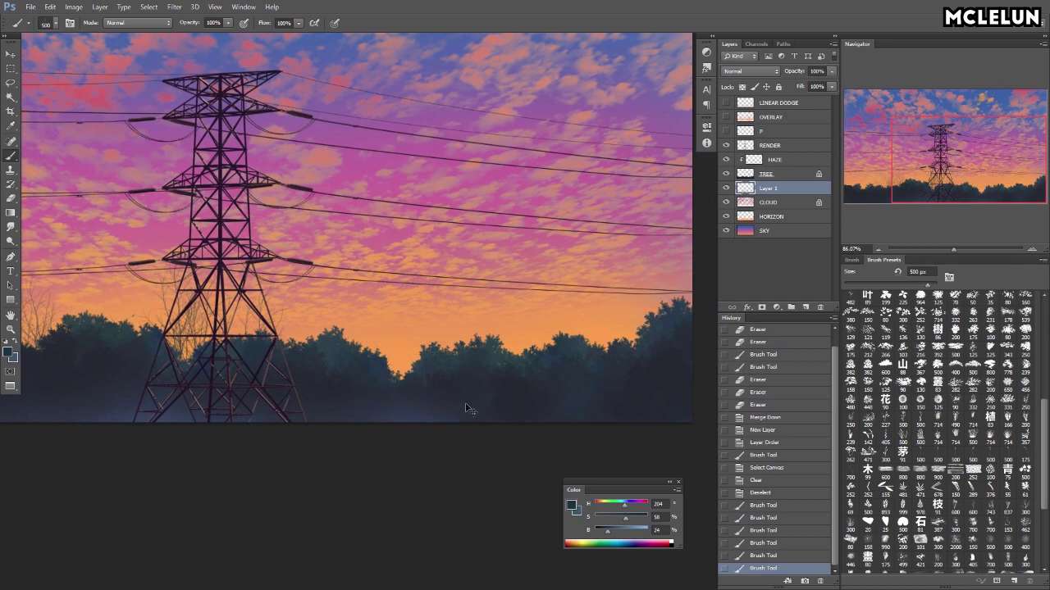
left_click(406, 385)
left_click(459, 386)
left_click(574, 384)
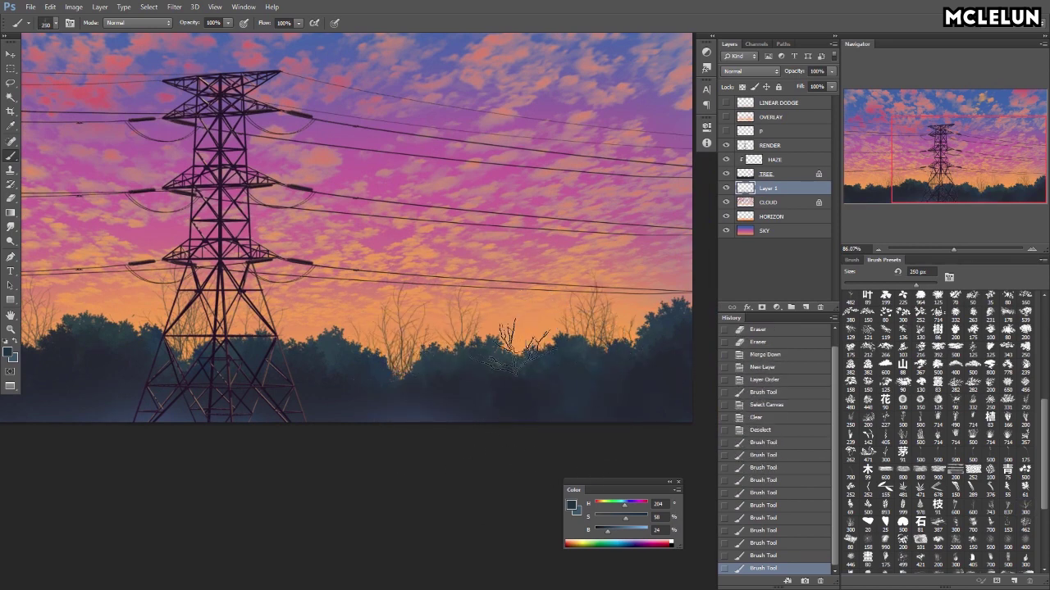
key("bracketright")
key("bracketright")
key("bracketright")
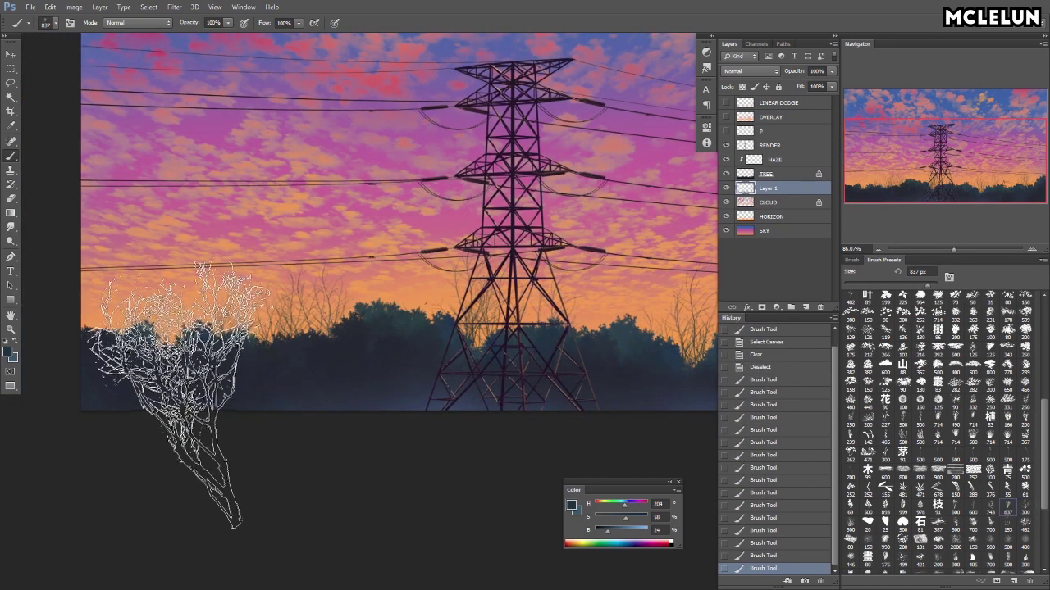
left_click(119, 394)
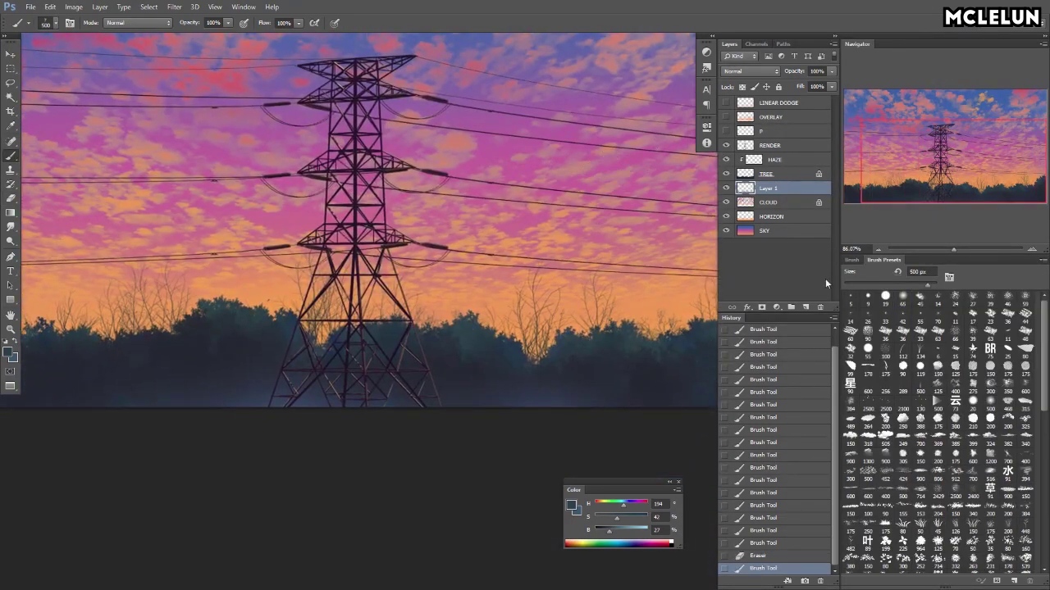
left_click_drag(1044, 398, 1045, 495)
- With a 600 px tree brush, stamp more trees across the left and right background
left_click(956, 451)
key("F5")
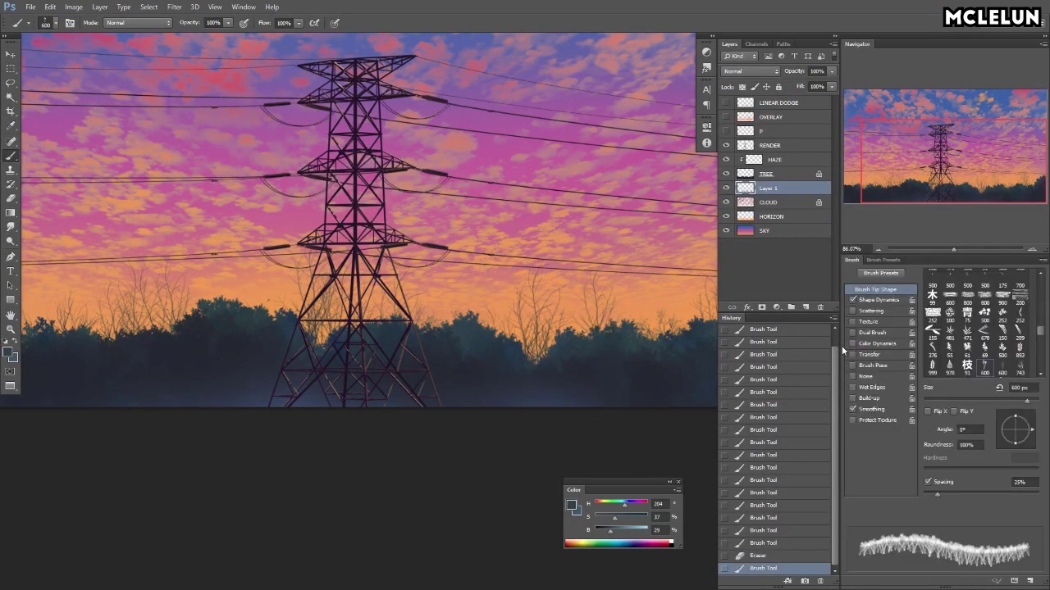
left_click_drag(539, 328, 367, 316)
left_click(627, 328)
left_click(653, 365)
left_click_drag(24, 363, 492, 386)
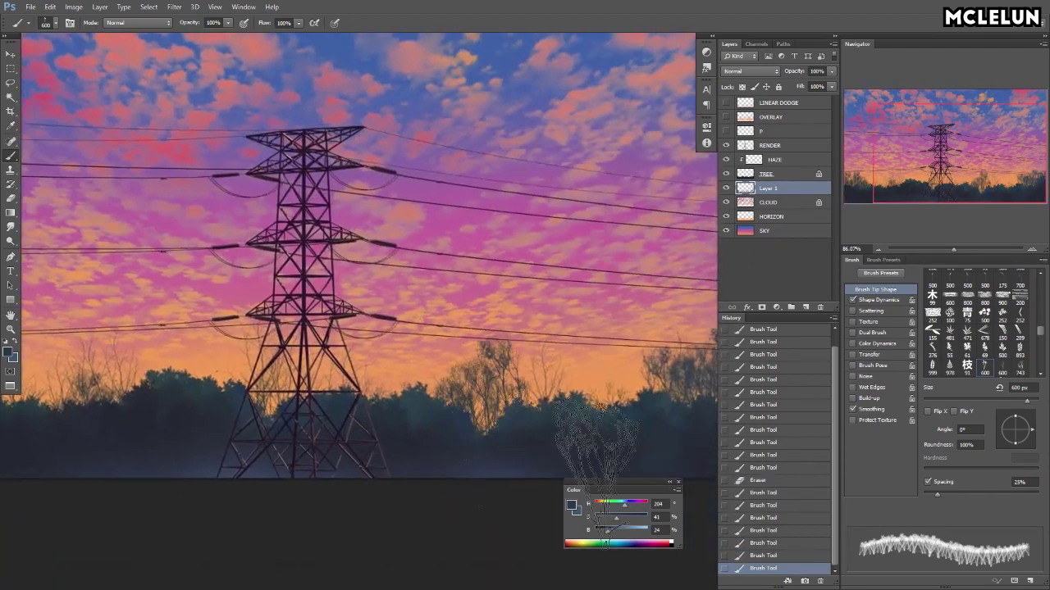
left_click_drag(922, 193, 915, 183)
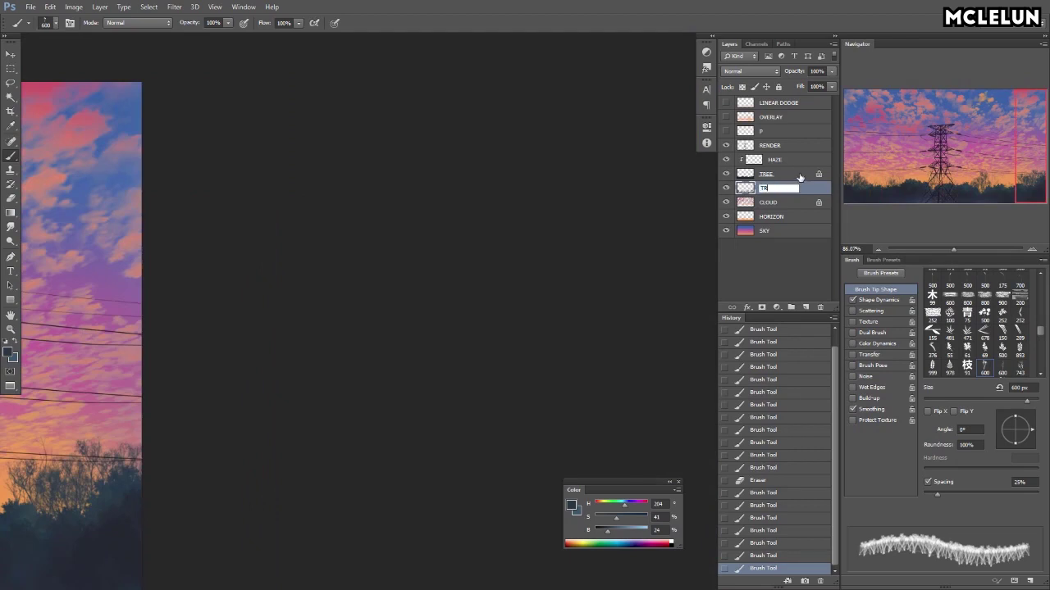
- Rename the background tree layer to TREE2
type("EE2")
key("Return")
scroll(389, 381, "down", 3)
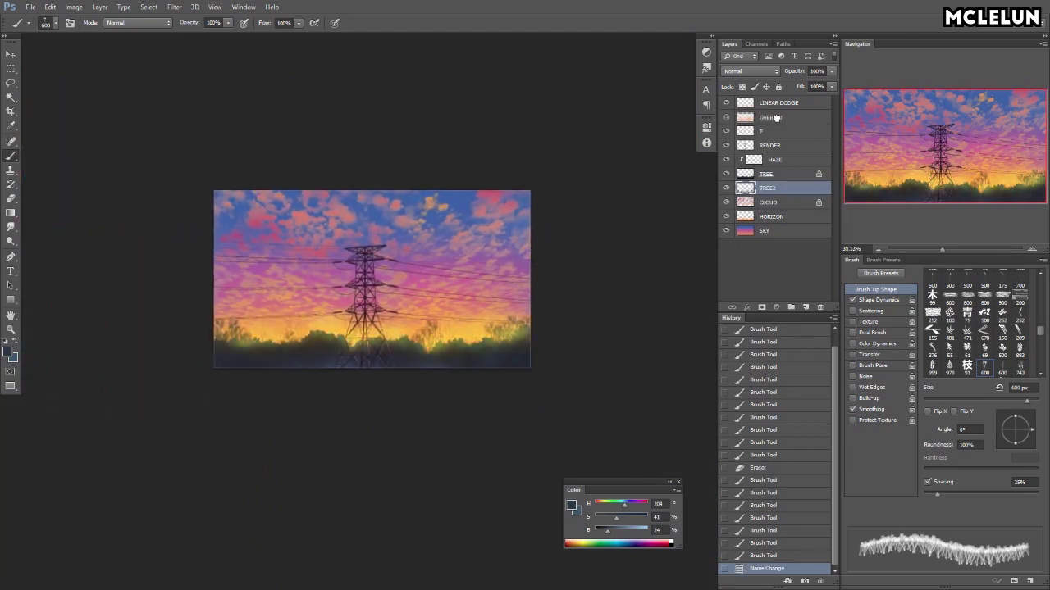
- Clear the LINEAR DODGE layer and paint an orange glow around the tower and horizon
left_click(779, 102)
scroll(534, 246, "up", 5)
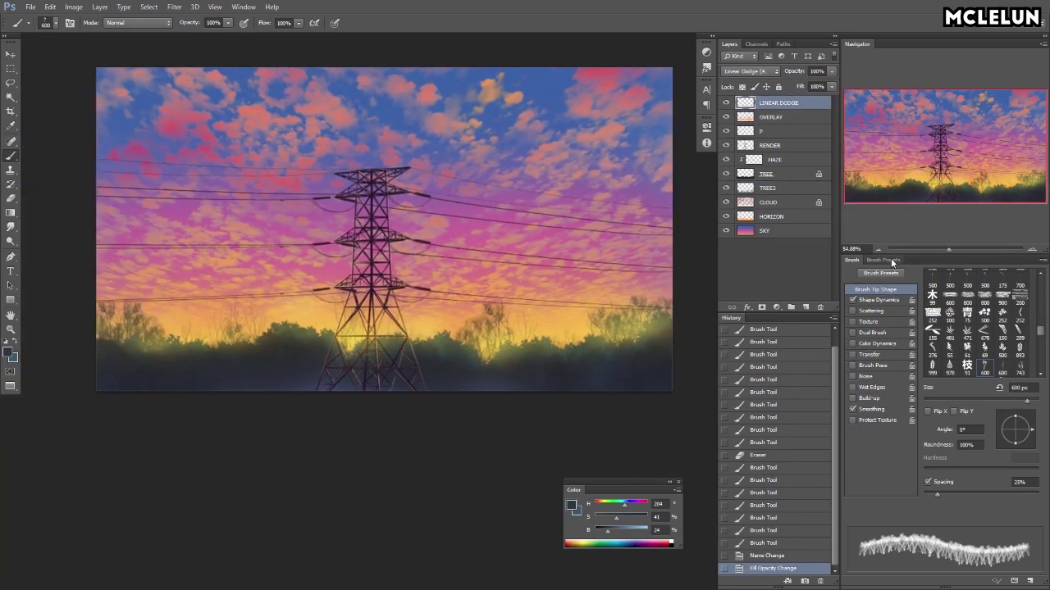
left_click(884, 259)
left_click(566, 329, "alt")
key("ctrl+a")
key("Delete")
mouse_move(408, 326)
left_mouse_down()
mouse_move(328, 320)
mouse_move(639, 316)
left_mouse_up()
- Erase part of the glow, then clear and repaint it along the horizon, and clear it again
key("e")
left_click_drag(287, 380, 574, 344)
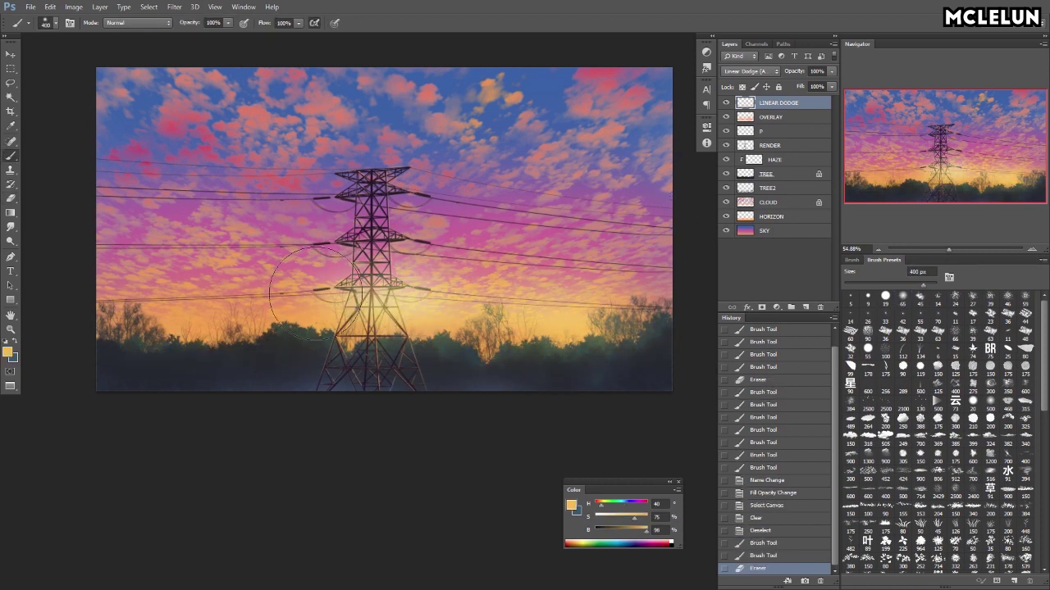
key("ctrl+a")
key("Delete")
left_click_drag(948, 249, 943, 250)
mouse_move(373, 282)
left_mouse_down()
mouse_move(480, 328)
mouse_move(262, 312)
left_mouse_up()
key("ctrl+a")
key("Delete")
- Try a new glow colour behind the tower and horizon, then clear the layer and deselect
left_click(446, 270, "alt")
left_click_drag(445, 270, 623, 303)
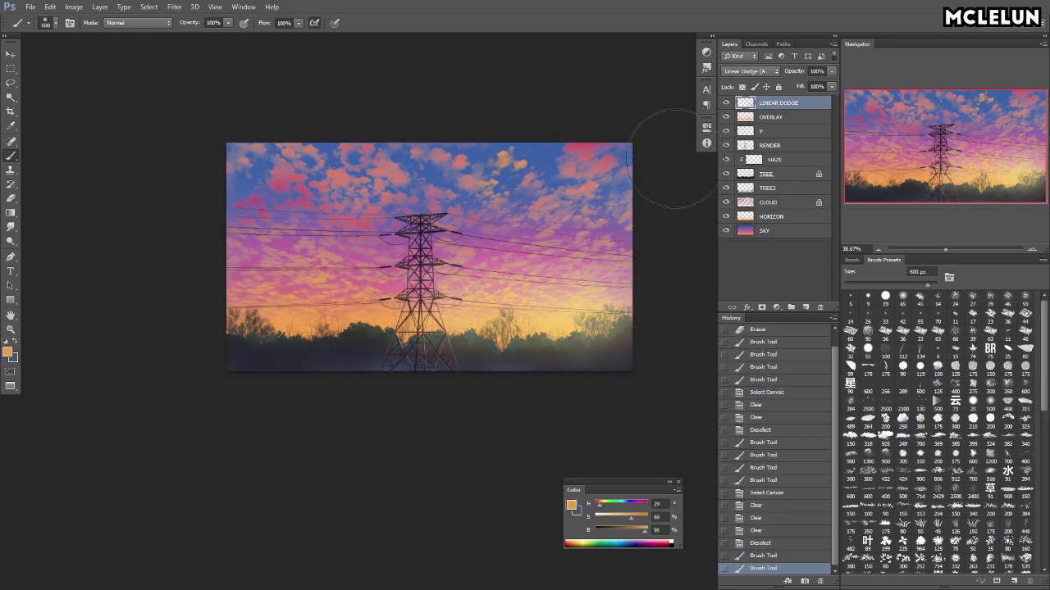
left_click_drag(246, 312, 459, 271)
left_click_drag(607, 296, 413, 281)
key("ctrl+a")
key("Delete")
key("Delete")
key("Delete")
key("ctrl+d")
- Paint glow around the tower base and erase the excess near the trees
scroll(523, 308, "up", 5)
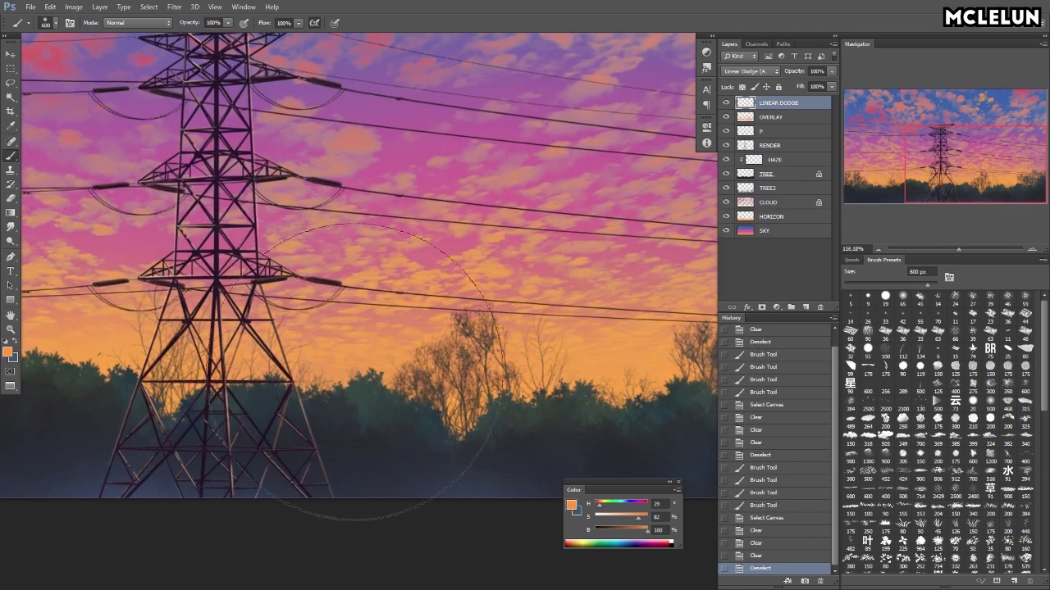
left_click_drag(361, 371, 164, 410)
left_click_drag(213, 345, 541, 345)
mouse_move(119, 338)
left_mouse_down()
mouse_move(410, 293)
mouse_move(345, 270)
mouse_move(459, 295)
mouse_move(199, 246)
left_mouse_up()
key("e")
mouse_move(574, 271)
left_mouse_down()
mouse_move(643, 245)
mouse_move(569, 144)
left_mouse_up()
- Paint glow around the trees with a lighter sampled orange and a 175 px brush
key("b")
left_click(556, 205, "alt")
key("bracketleft")
key("bracketleft")
mouse_move(535, 330)
left_mouse_down()
mouse_move(418, 283)
mouse_move(624, 344)
left_mouse_up()
- Move HORIZON above CLOUD, erase glow over the trees, and repaint it around them
key("ctrl+bracketright")
key("ctrl+0")
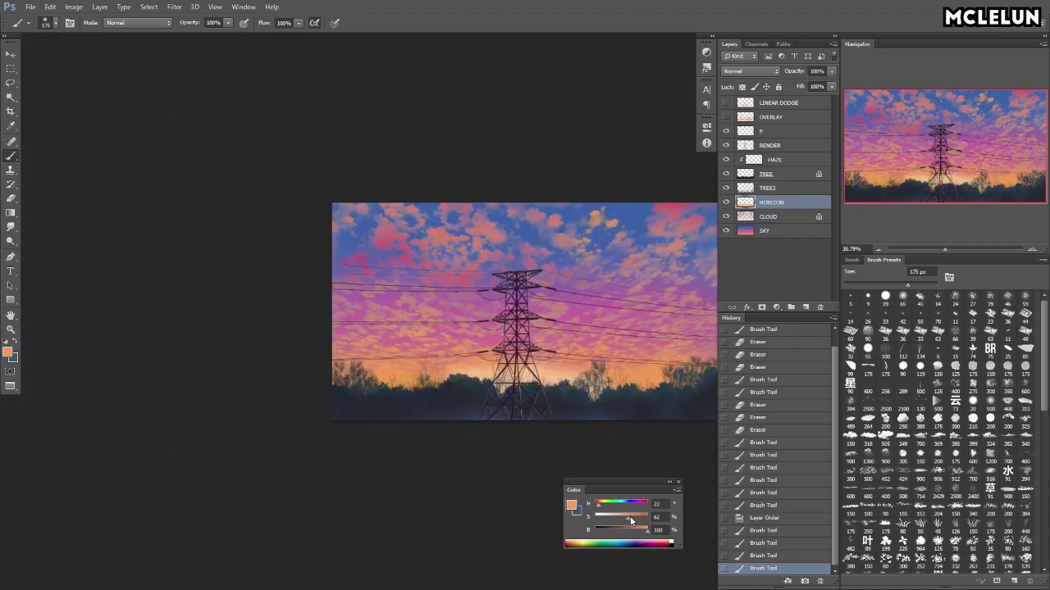
key("e")
left_click_drag(459, 369, 525, 361)
left_click_drag(557, 357, 601, 350)
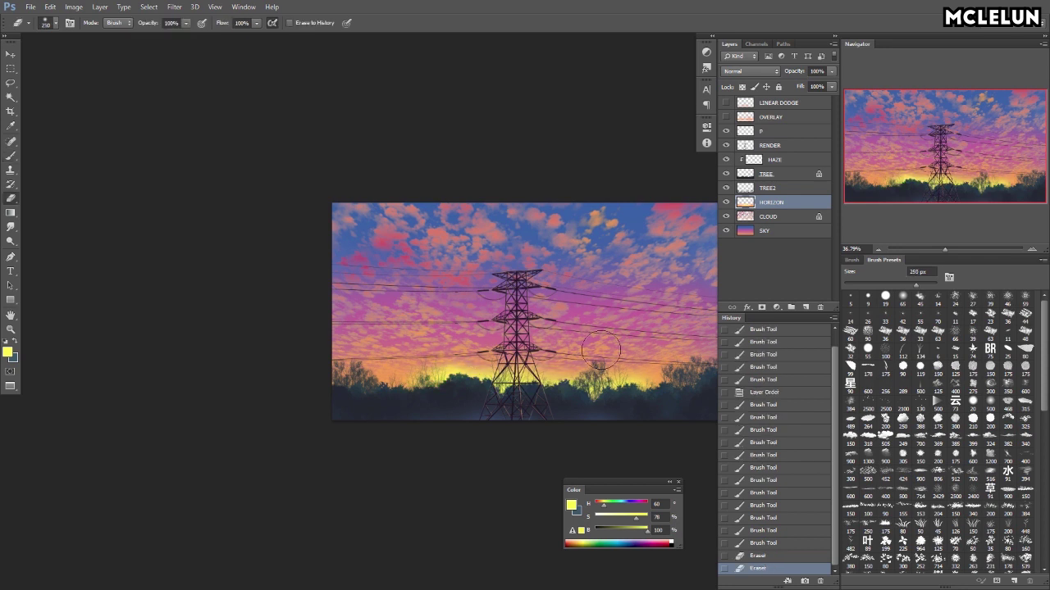
left_click_drag(945, 248, 953, 248)
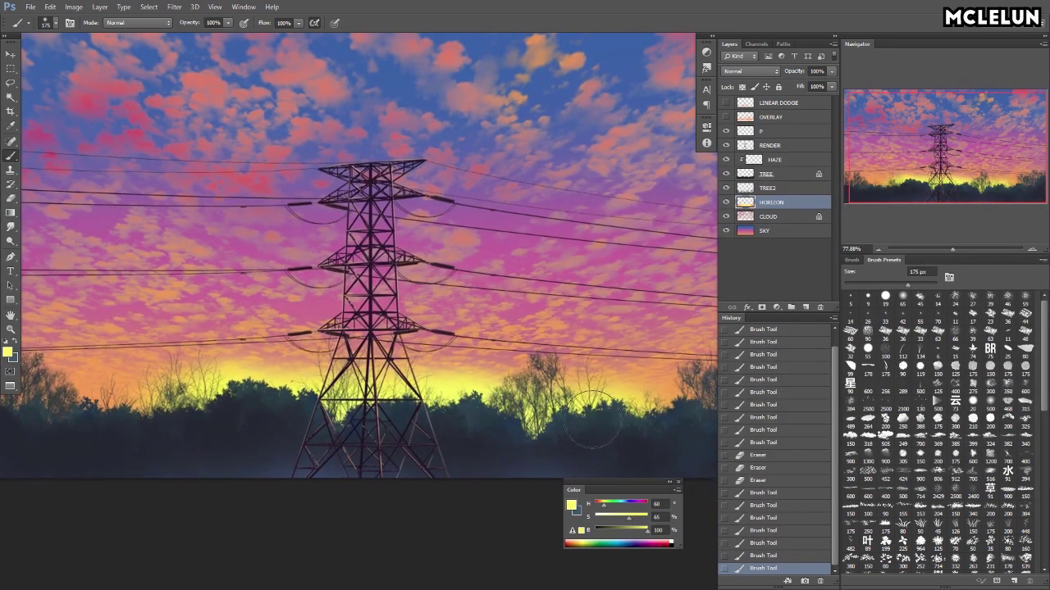
left_click_drag(410, 369, 533, 360)
left_click_drag(197, 386, 283, 378)
- Make the OVERLAY layer visible and adjust its fill opacity
left_click(727, 117)
left_click(771, 117)
left_click_drag(832, 86, 833, 101)
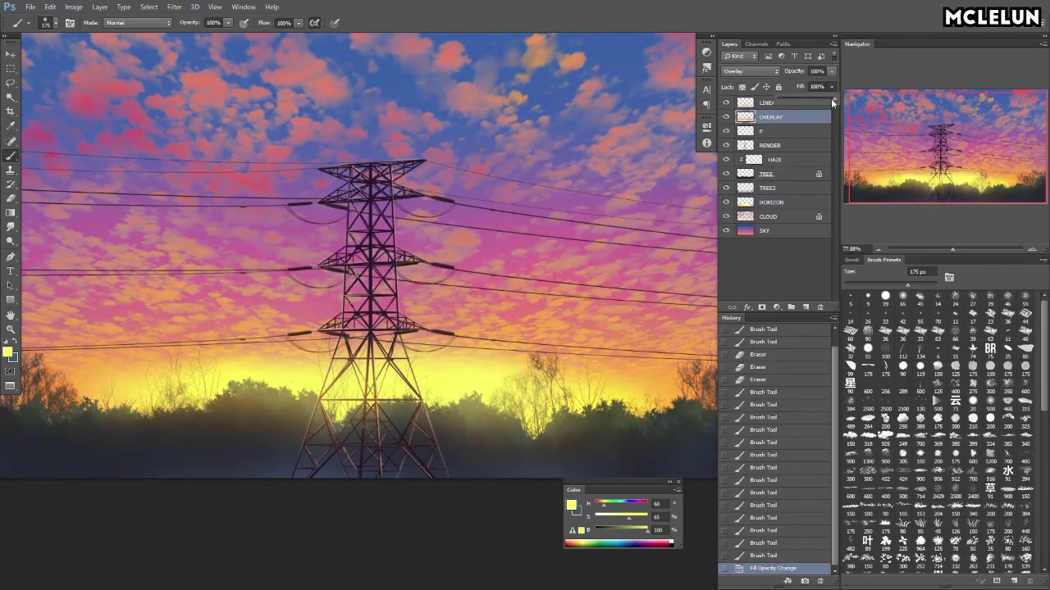
- Clear LINEAR DODGE and paint a saturated orange, then pale yellow glow over tower and trees
left_click(811, 103)
key("ctrl+a")
key("Delete")
key("Delete")
left_click(470, 365, "alt")
left_click_drag(459, 369, 410, 384)
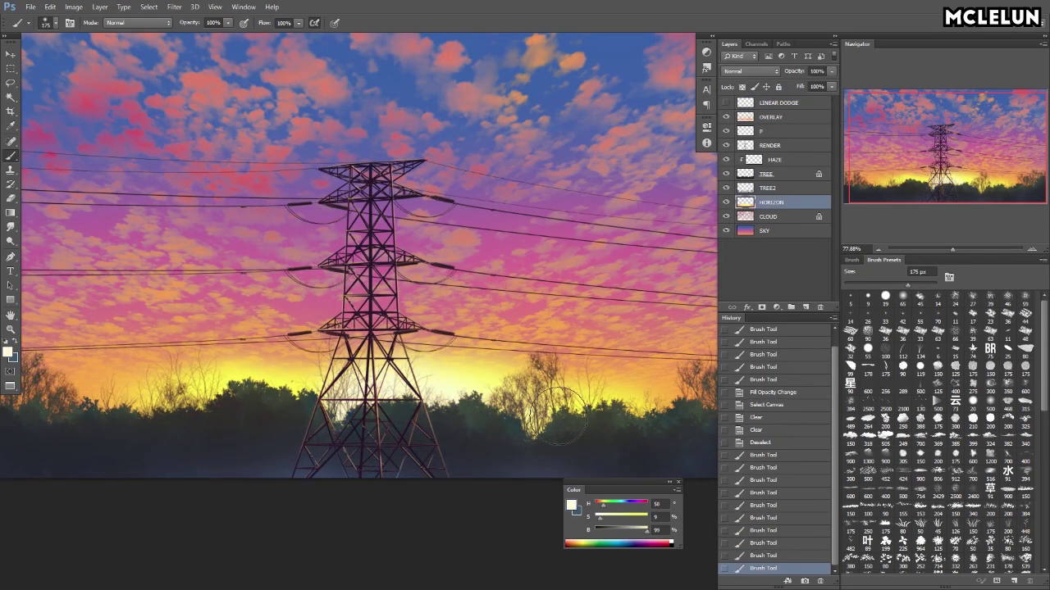
left_click(767, 103)
mouse_move(393, 385)
left_mouse_down()
mouse_move(492, 393)
mouse_move(311, 393)
left_mouse_up()
- Erase excess yellow glow, repaint near the tower base, and show the LINEAR DODGE layer
key("e")
mouse_move(427, 426)
left_mouse_down()
mouse_move(213, 372)
mouse_move(468, 353)
mouse_move(603, 377)
left_mouse_up()
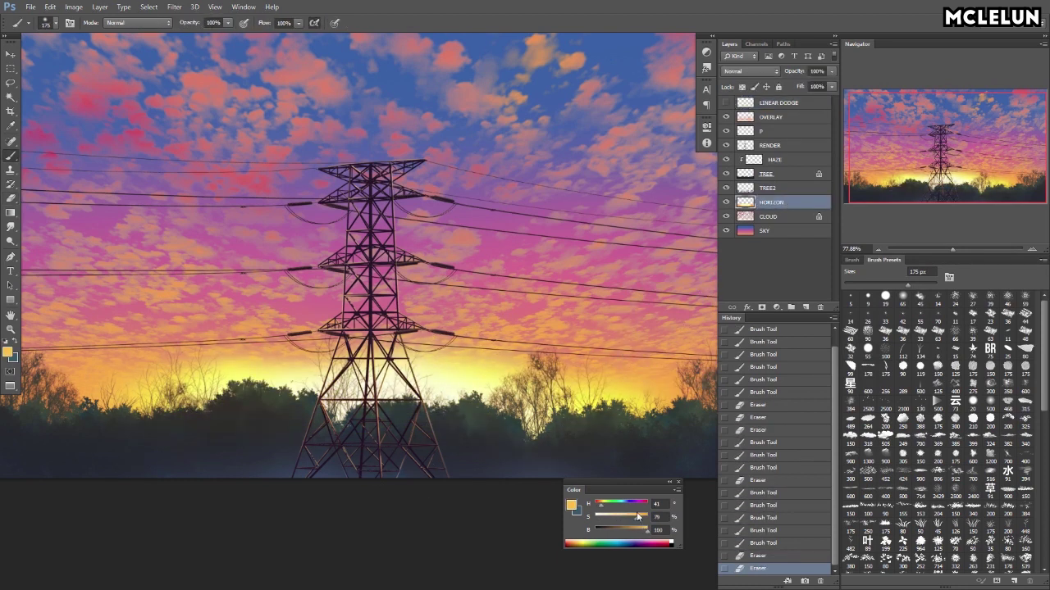
left_click_drag(463, 366, 418, 361)
left_click(725, 102)
left_click(779, 102)
left_click_drag(952, 248, 943, 248)
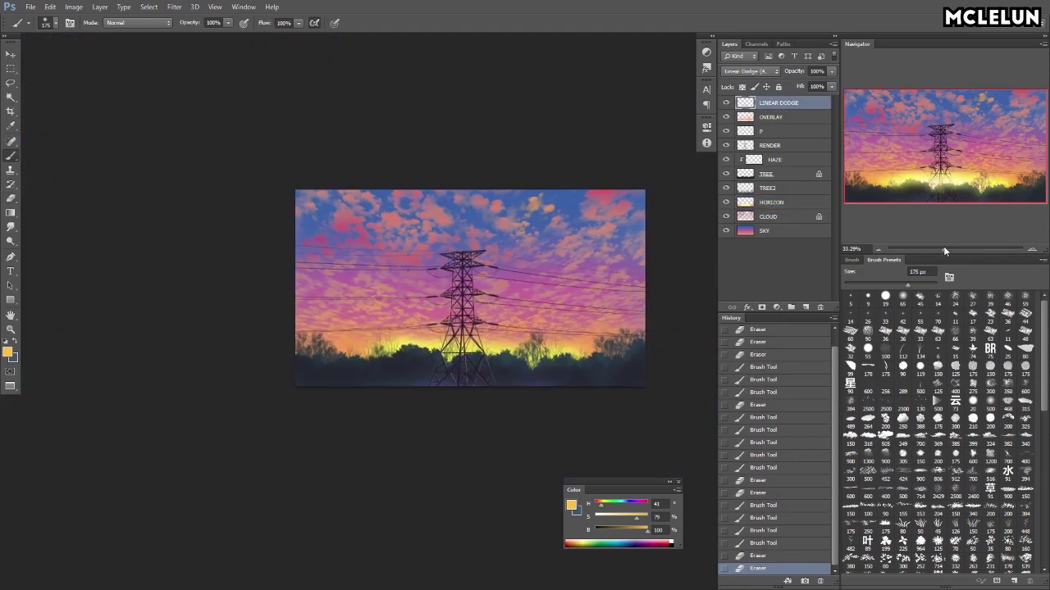
left_click(950, 248)
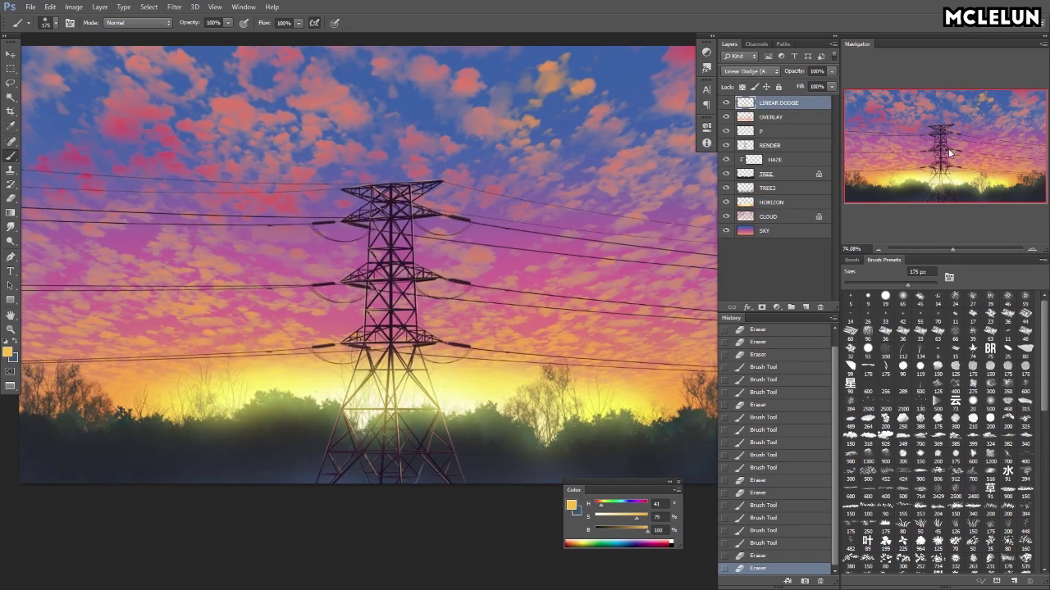
left_click(635, 140, "alt")
- Paint darker blue over the upper sky above SKY with a 700 px brush
key("ctrl+minus")
left_click(763, 231)
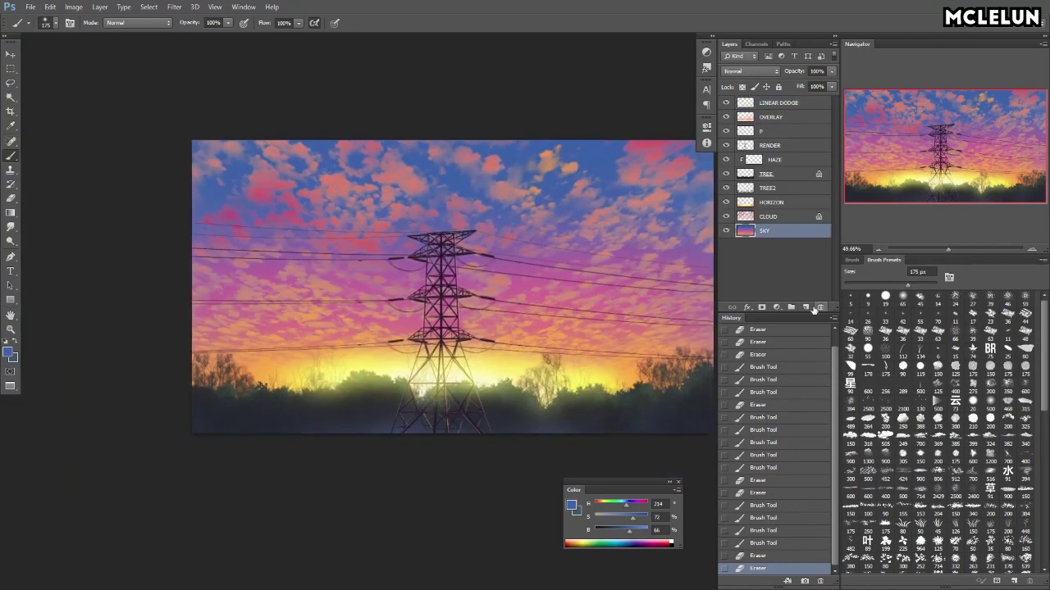
left_click_drag(630, 262, 536, 270)
key("bracketright")
key("bracketright")
key("bracketright")
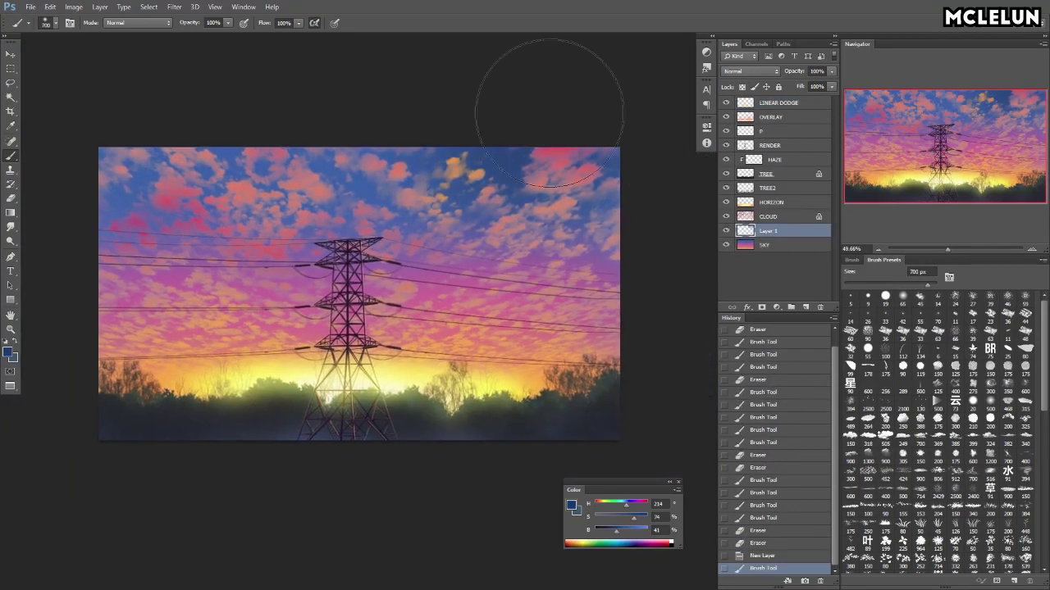
left_click_drag(520, 71, 456, 118)
- On a layer clipped to CLOUD, darken the upper clouds and shade them greyish purple
key("ctrl+alt+g")
left_click_drag(579, 150, 271, 148)
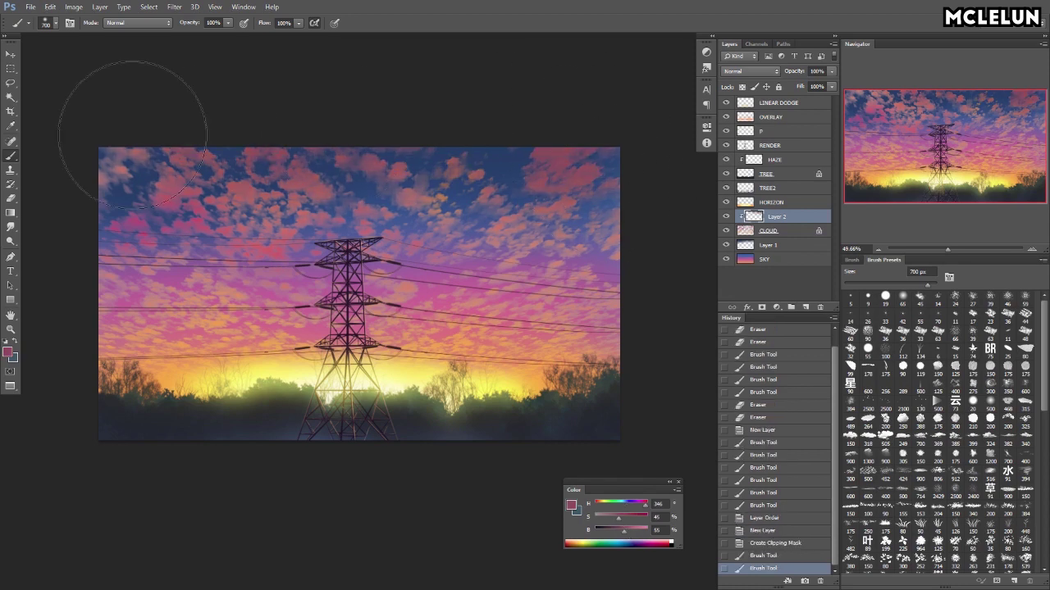
left_click_drag(117, 106, 164, 123)
left_click_drag(271, 139, 345, 112)
left_click(572, 157, "alt")
left_click_drag(571, 157, 108, 165)
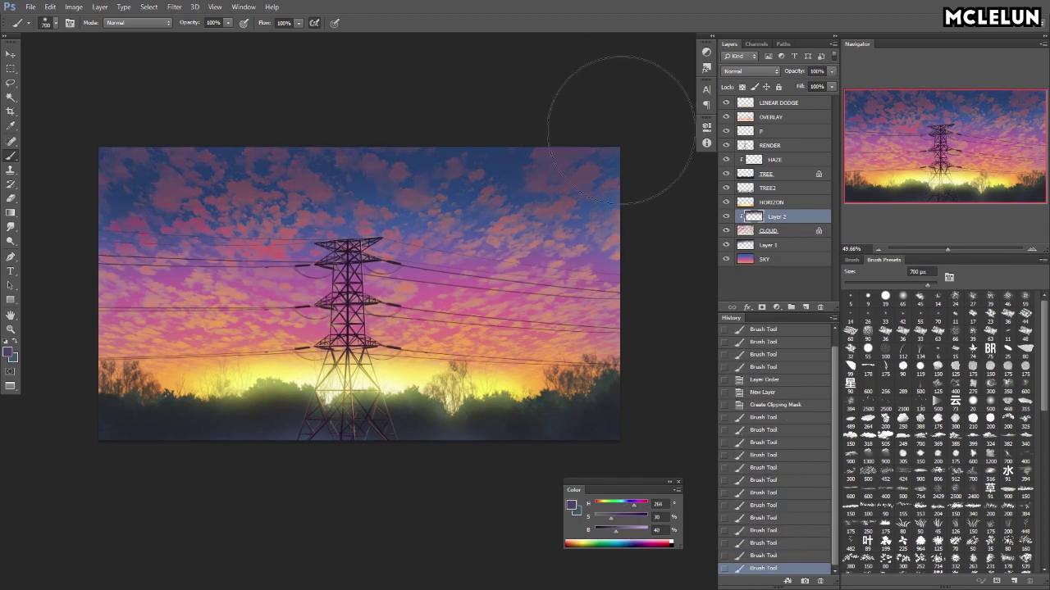
- Erase some cloud shading, add warm yellow light to lower clouds, and set Layer 1 fill to 67%
left_click_drag(629, 253, 492, 205)
left_click_drag(284, 205, 184, 196)
key("b")
left_click(384, 360, "alt")
left_click_drag(460, 353, 287, 336)
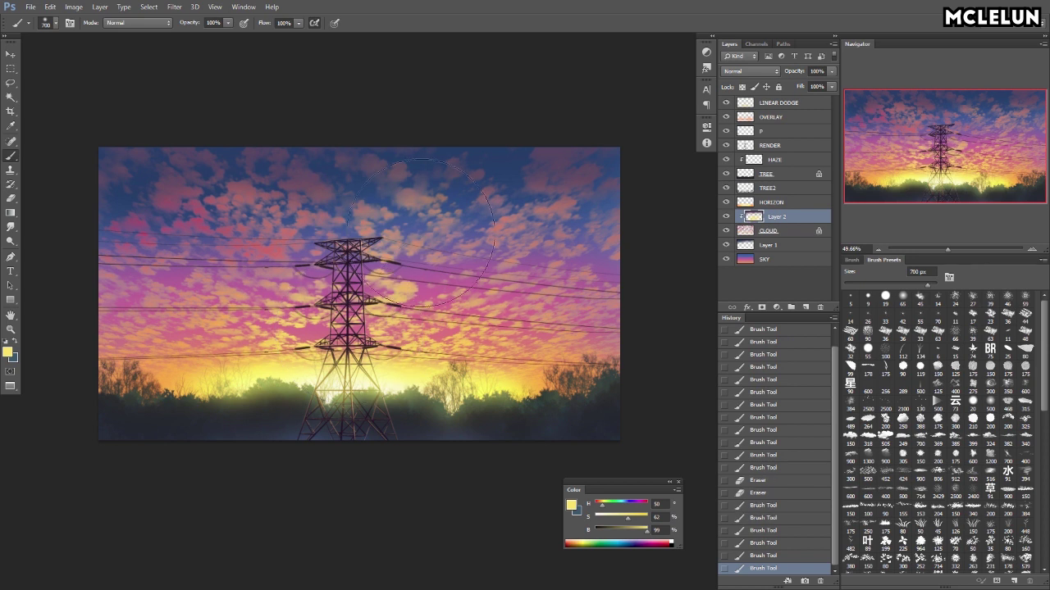
left_click_drag(393, 237, 293, 258)
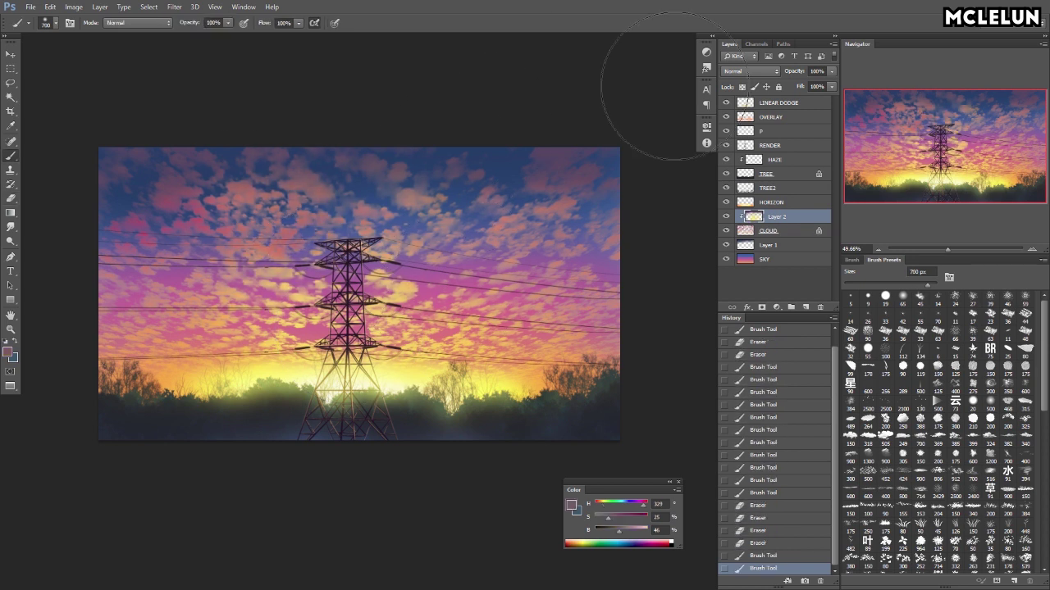
left_click(785, 232)
mouse_move(830, 86)
left_mouse_down()
mouse_move(814, 100)
mouse_move(836, 99)
left_mouse_up()
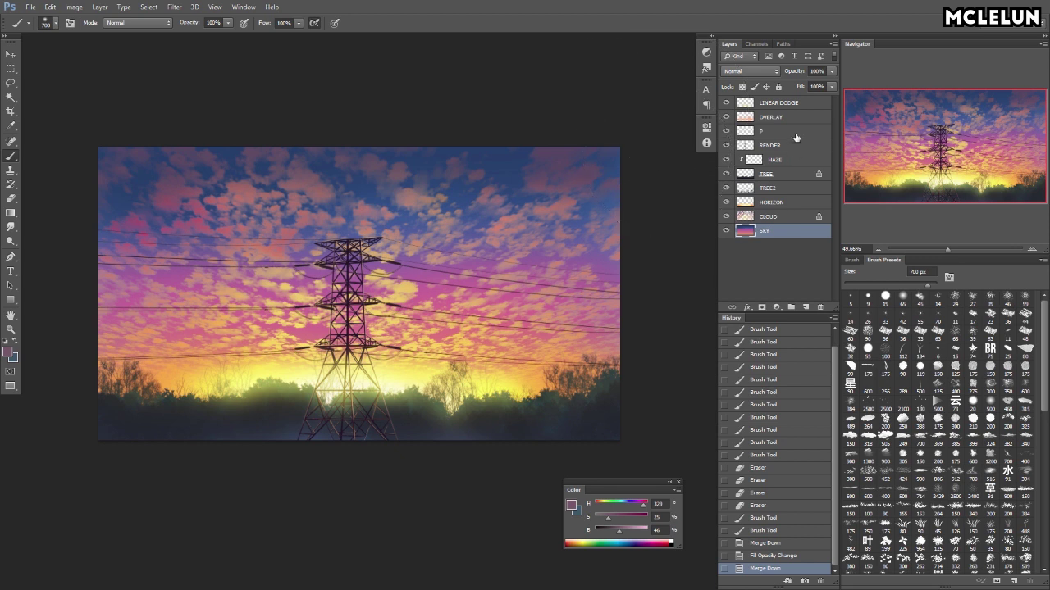
- On a new top layer, paint orange speckles with a 700 px brush and radial-blur them into rays
key("ctrl+shift+alt+n")
left_click(725, 116)
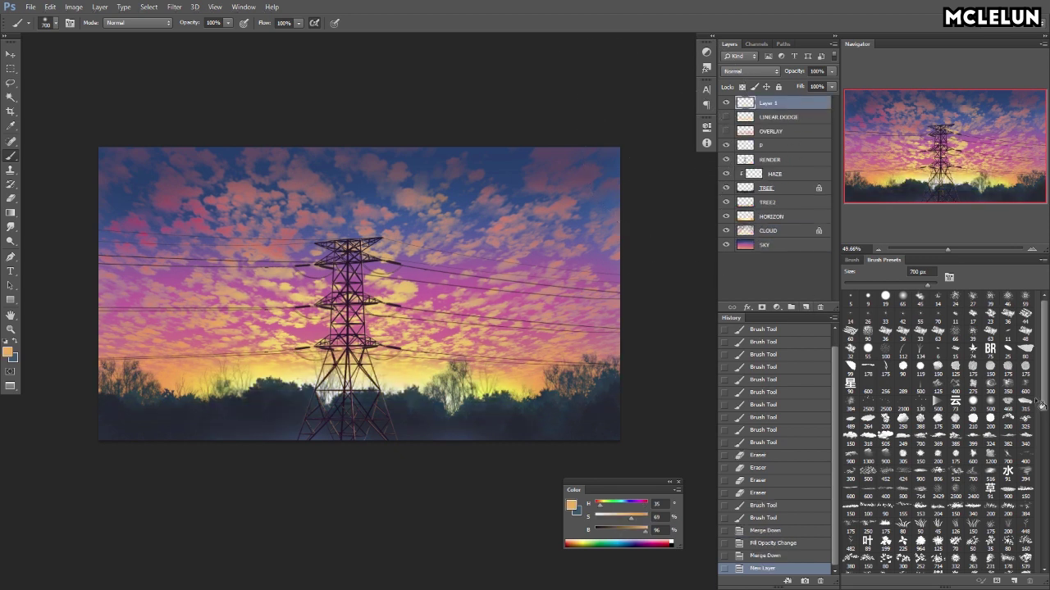
scroll(897, 435, "down", 2)
key("bracketright")
key("bracketright")
key("bracketright")
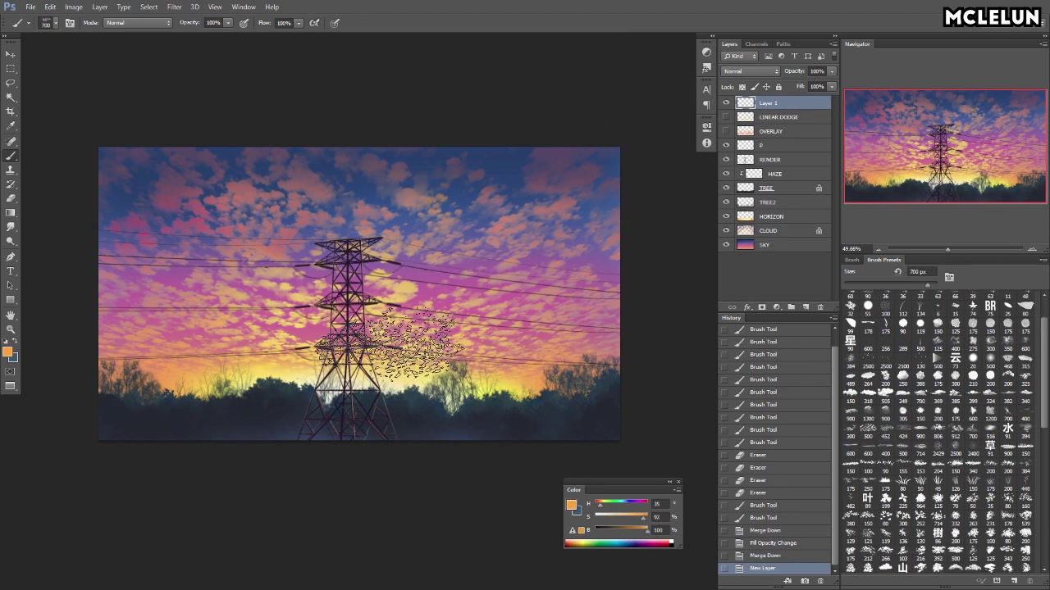
left_click(174, 7)
left_click(123, 227)
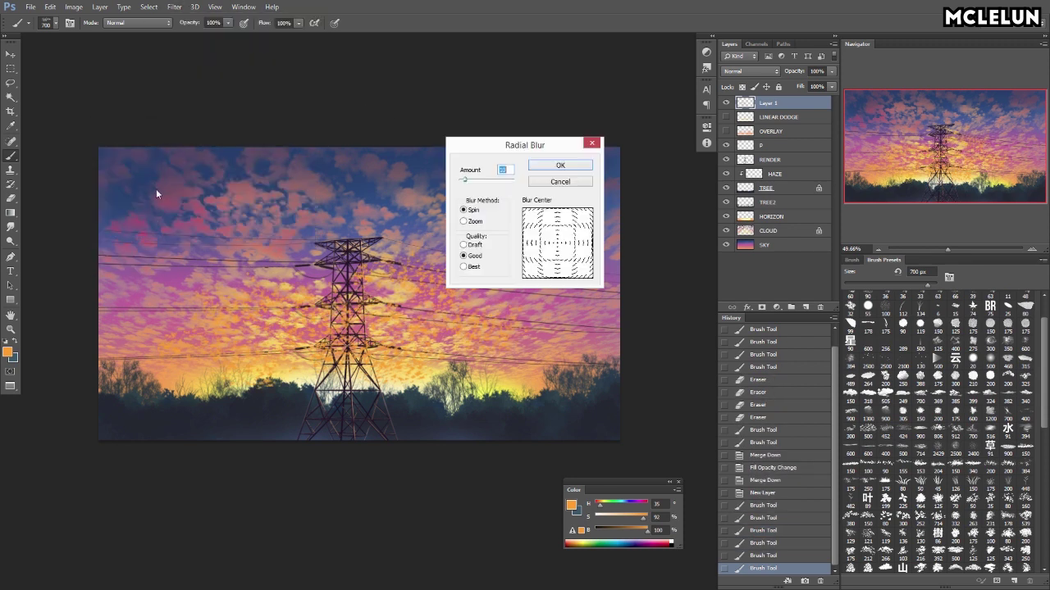
key("Return")
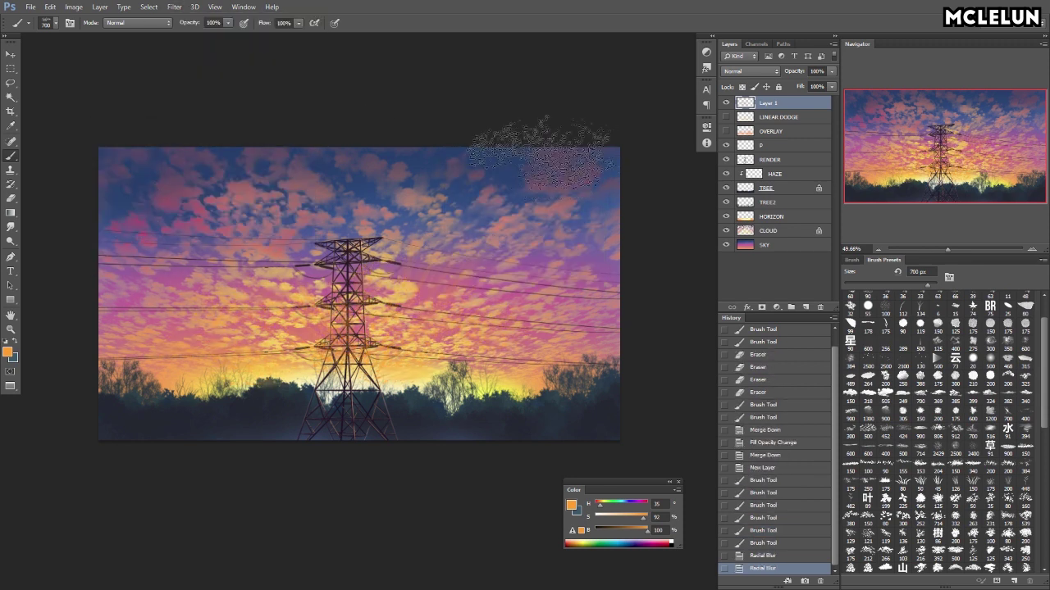
- Set the rays layer to Linear Dodge below LINEAR DODGE and strengthen it by duplicating and merging
key("shift+alt+w")
left_click_drag(950, 244, 940, 249)
key("ctrl+bracketleft")
key("ctrl+j")
key("ctrl+e")
- Enlarge a copy of the light rays, adjust its fill, and merge it back into Layer 1
left_click(771, 132)
key("ctrl+j")
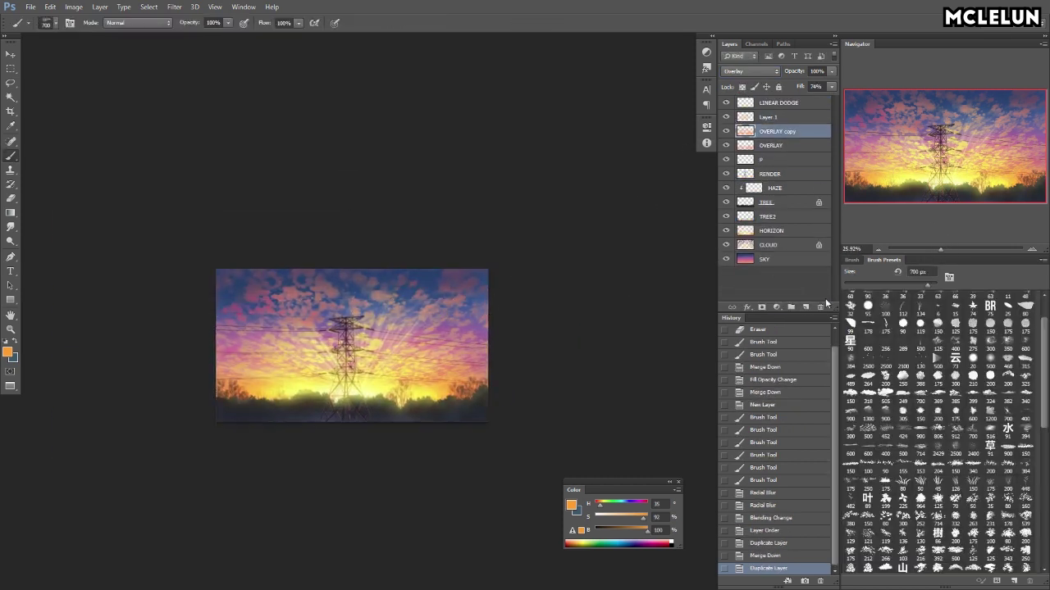
left_click(820, 307)
left_click(771, 117)
key("ctrl+j")
key("ctrl+t")
left_click_drag(487, 269, 525, 215)
key("Return")
mouse_move(800, 86)
left_mouse_down()
mouse_move(810, 95)
mouse_move(771, 239)
mouse_move(726, 221)
left_mouse_up()
key("ctrl+e")
- Reposition the light rays toward the tower and cut and paste the ray pixels
scroll(413, 292, "up", 5)
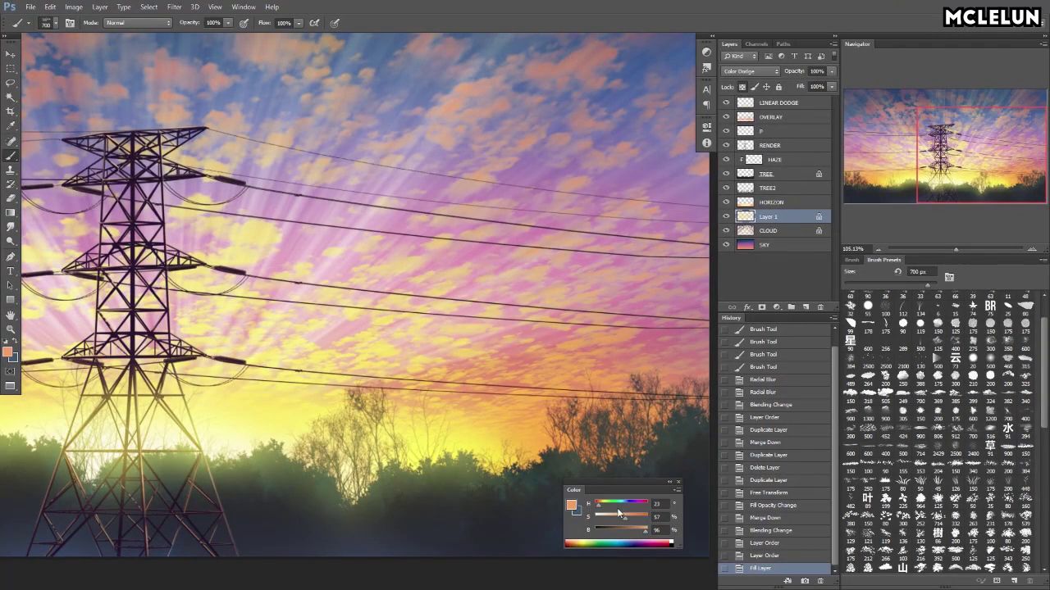
key("v")
left_click_drag(656, 408, 525, 312)
left_click_drag(955, 249, 941, 249)
key("ctrl+t")
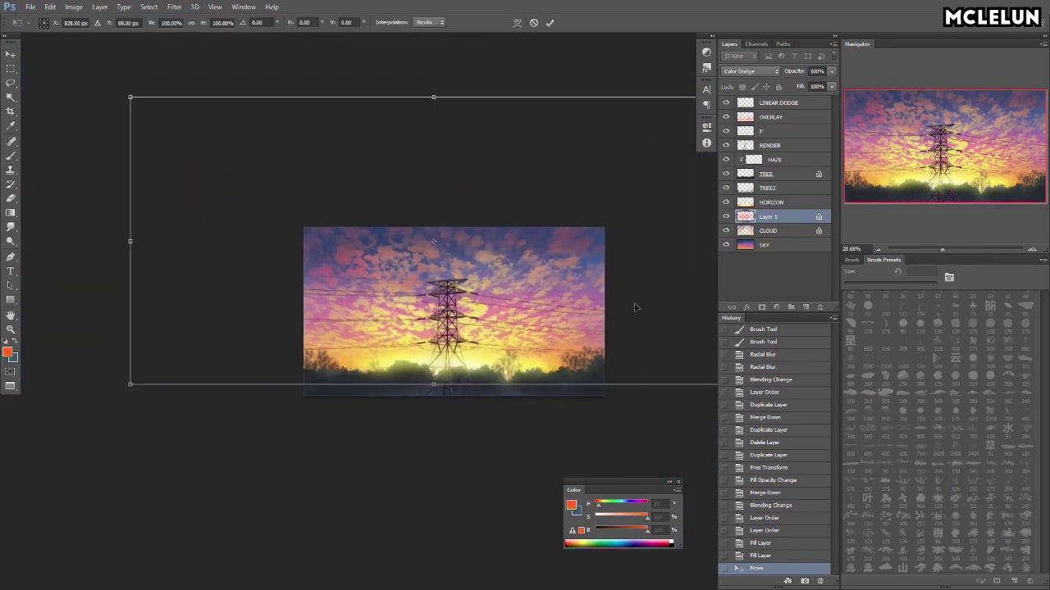
key("Return")
key("ctrl+a")
key("ctrl+x")
key("ctrl+v")
- Rename the ray layer to RAY, try Color Dodge and Lighter Color, and place it below CLOUD
double_click(767, 215)
type("RA")
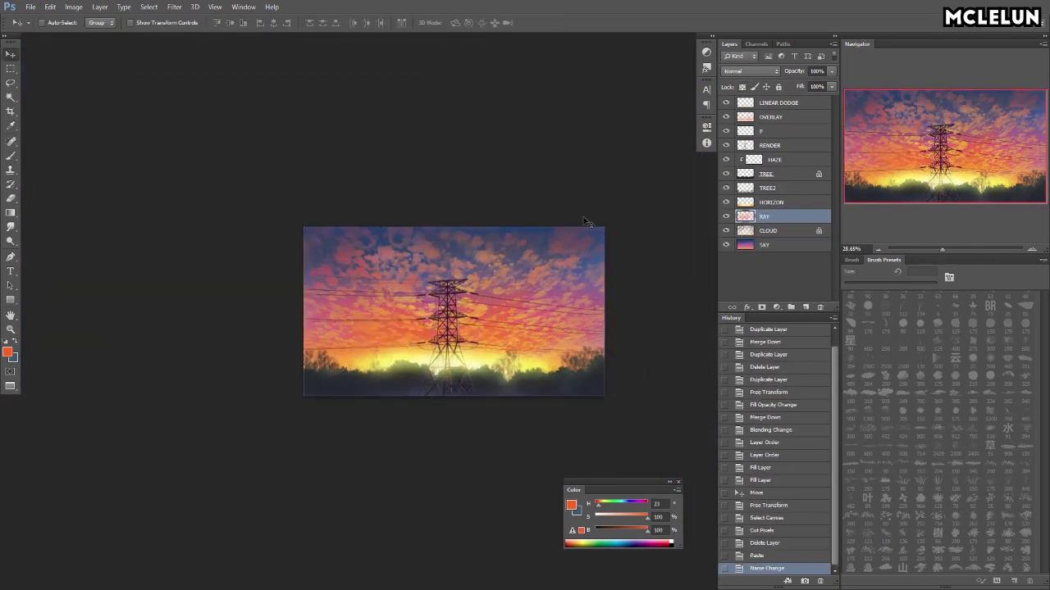
key("shift+alt+d")
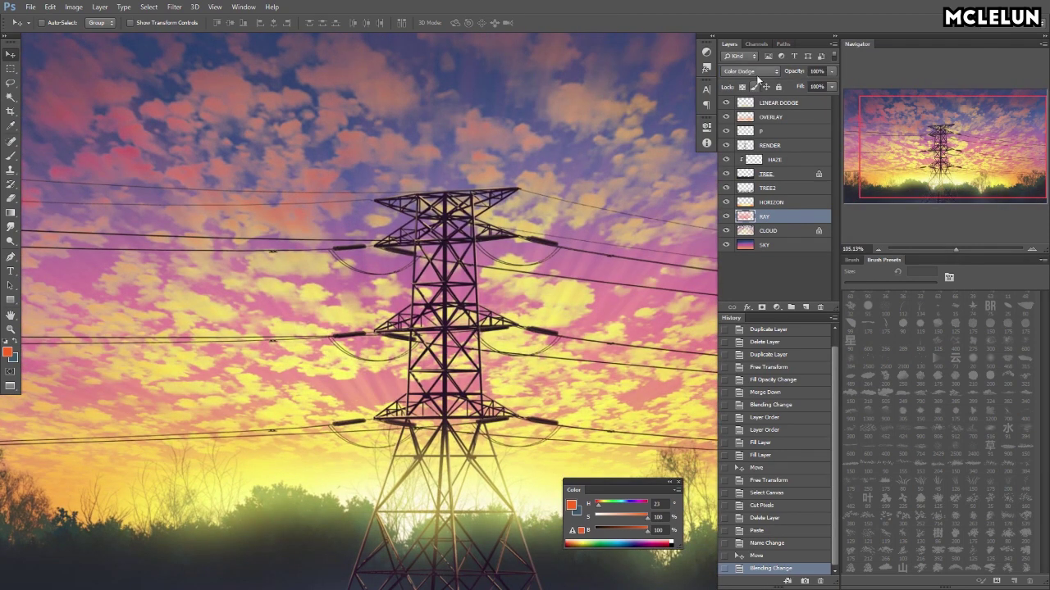
left_click(756, 75)
left_click(765, 198)
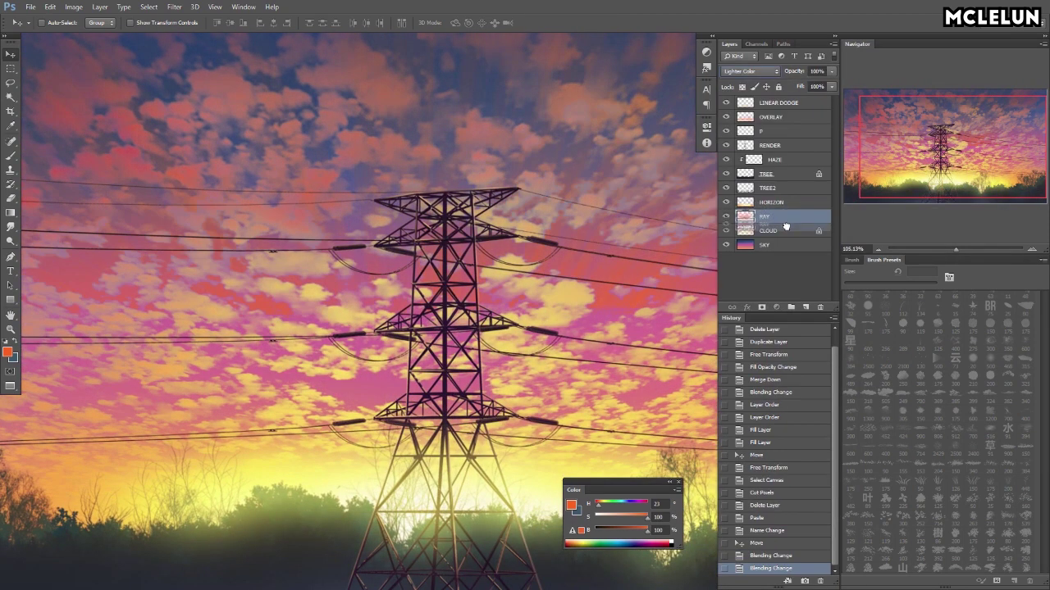
left_click_drag(786, 227, 783, 237)
- Settle RAY on Color Dodge blending and lower its Fill opacity
left_click(750, 71)
left_click(765, 182)
left_click(751, 71)
left_click(767, 182)
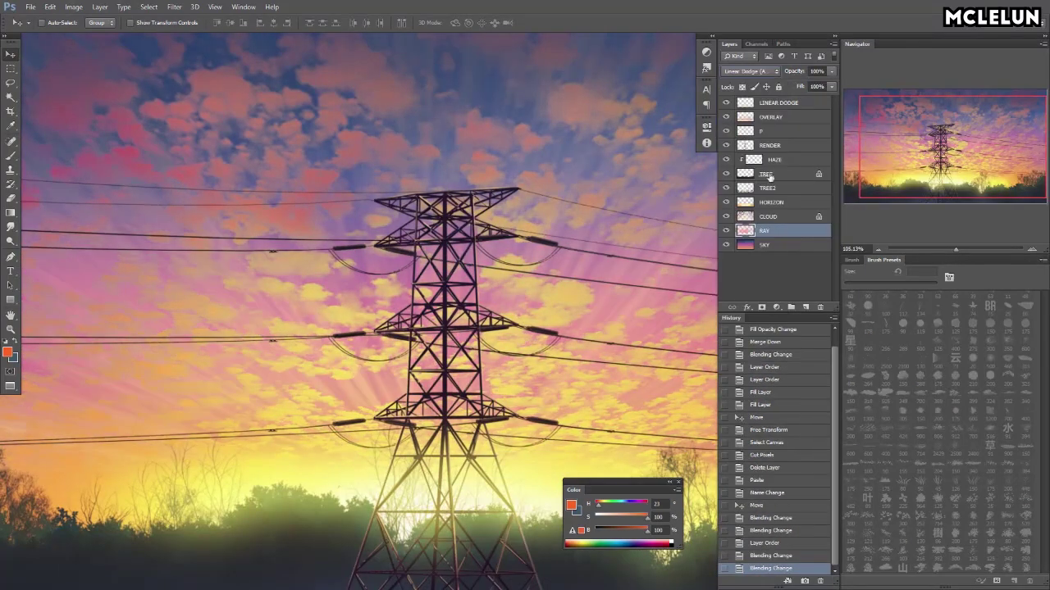
key("ctrl+0")
left_click(750, 71)
left_click(763, 169)
left_click_drag(831, 86, 802, 101)
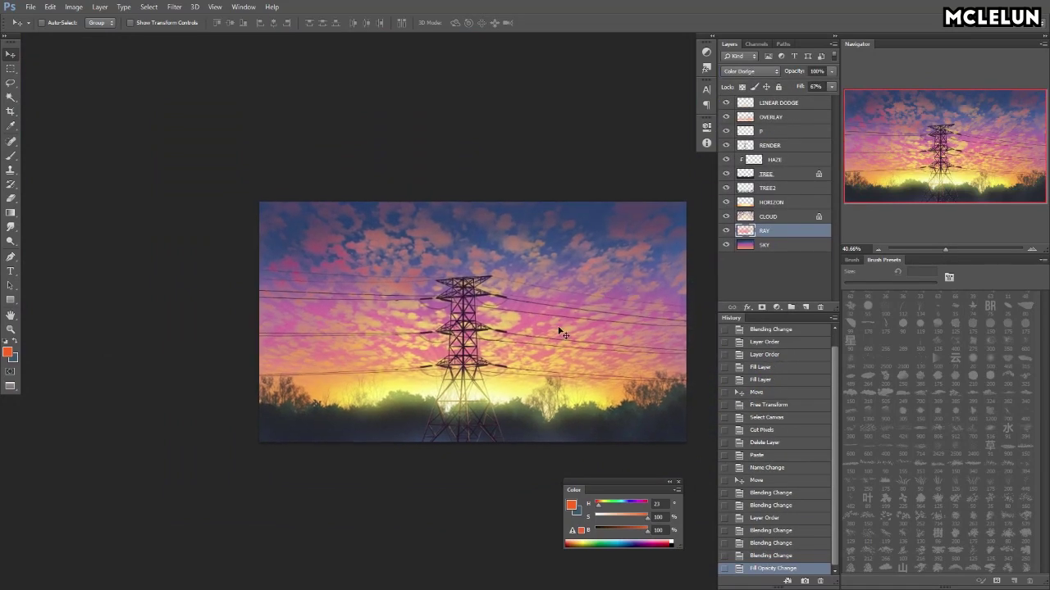
scroll(562, 335, "up", 5)
- On a new layer, paint a horizontal stroke across the horizon in its sampled yellow
key("b")
scroll(916, 518, "down", 5)
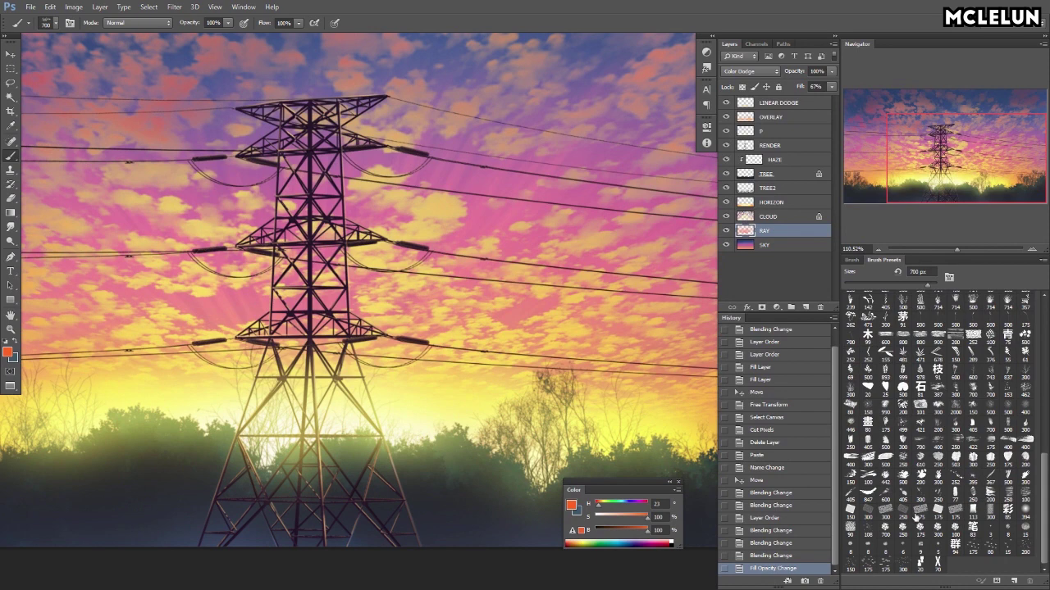
scroll(1043, 497, "up", 2)
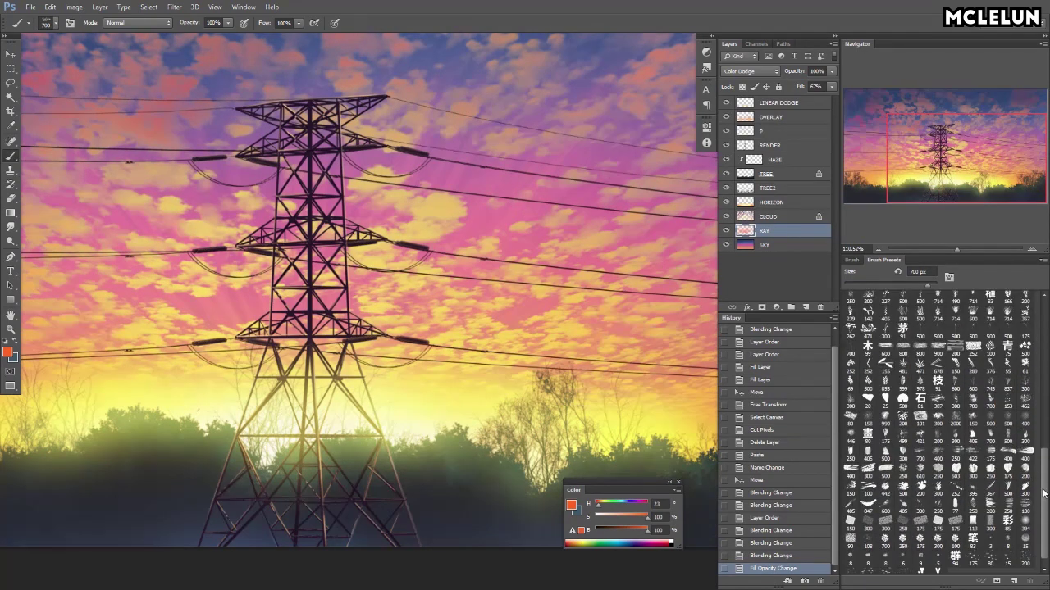
scroll(932, 374, "up", 5)
scroll(933, 374, "up", 5)
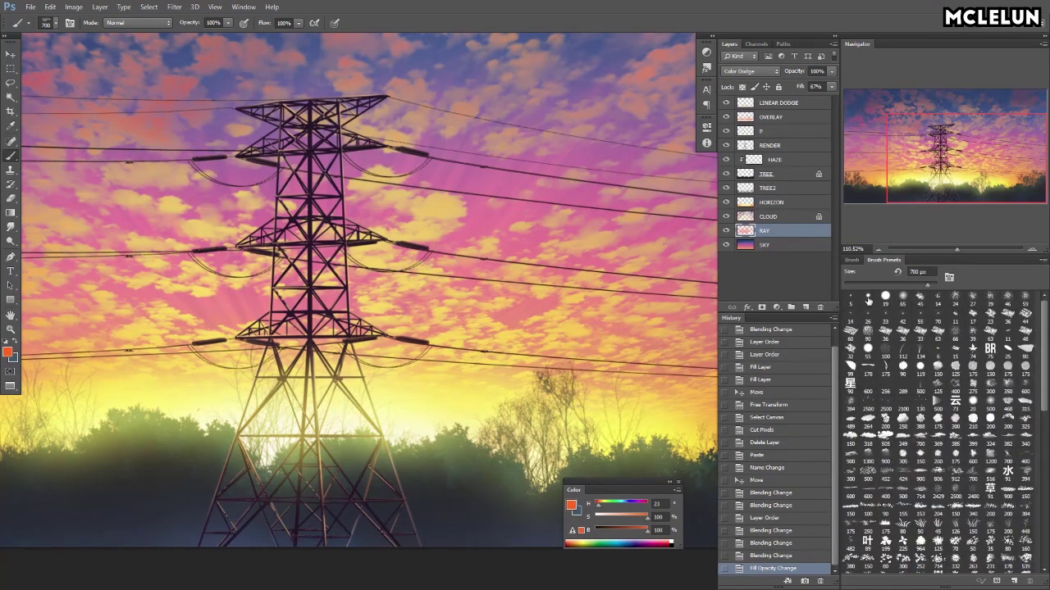
left_click(433, 399, "alt")
key("ctrl+shift+alt+n")
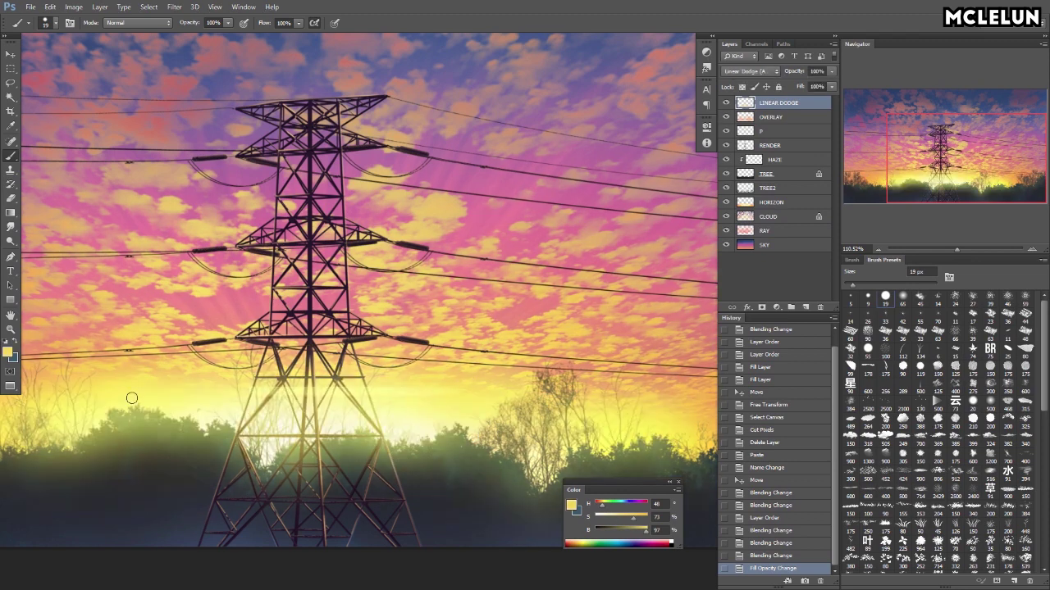
left_click_drag(543, 409, 157, 413)
- Duplicate the yellow stroke, move the copy higher, stretch it wider, and merge it down
scroll(596, 407, "down", 2)
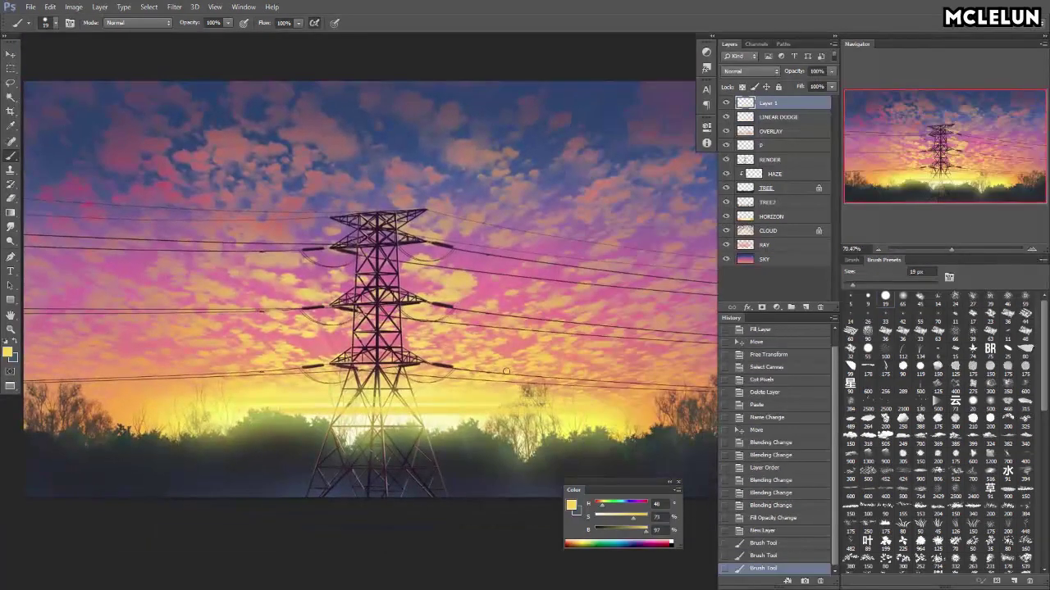
left_click(748, 71)
key("Escape")
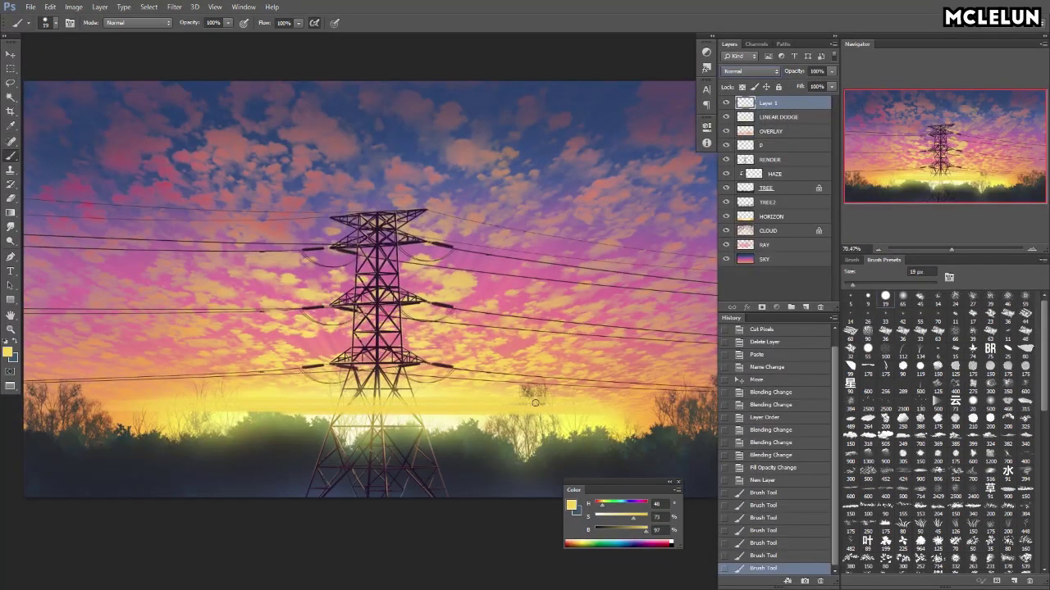
key("ctrl+alt+t")
left_click_drag(328, 305, 328, 182)
left_click_drag(601, 181, 716, 180)
key("Return")
scroll(562, 178, "down", 2)
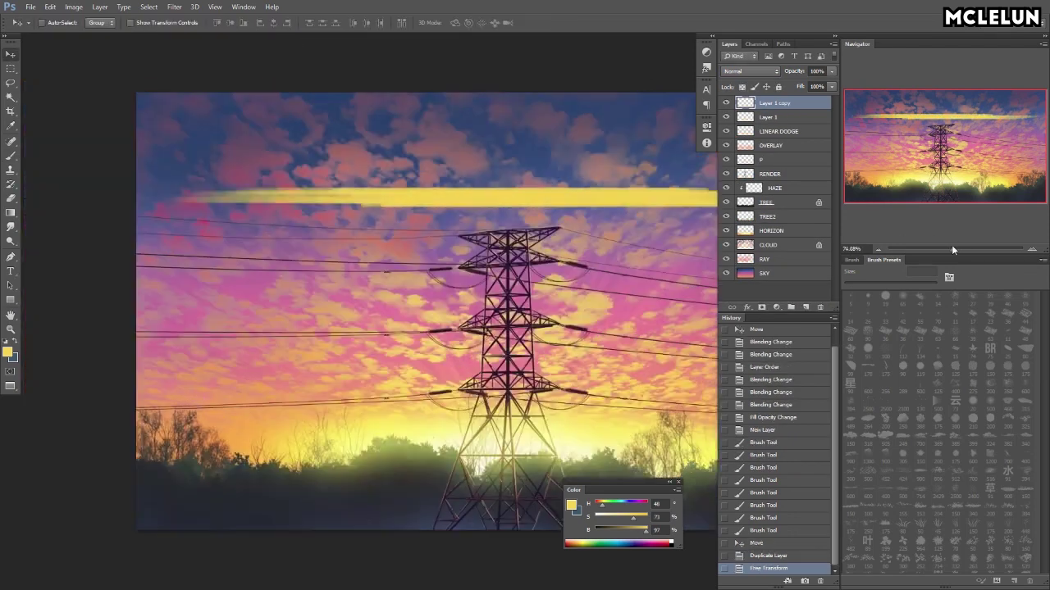
key("ctrl+e")
- Soften the yellow stroke with a Gaussian Blur followed by a Motion Blur
left_click(174, 6)
left_click(119, 204)
left_click(499, 207)
left_click(174, 7)
left_click(118, 225)
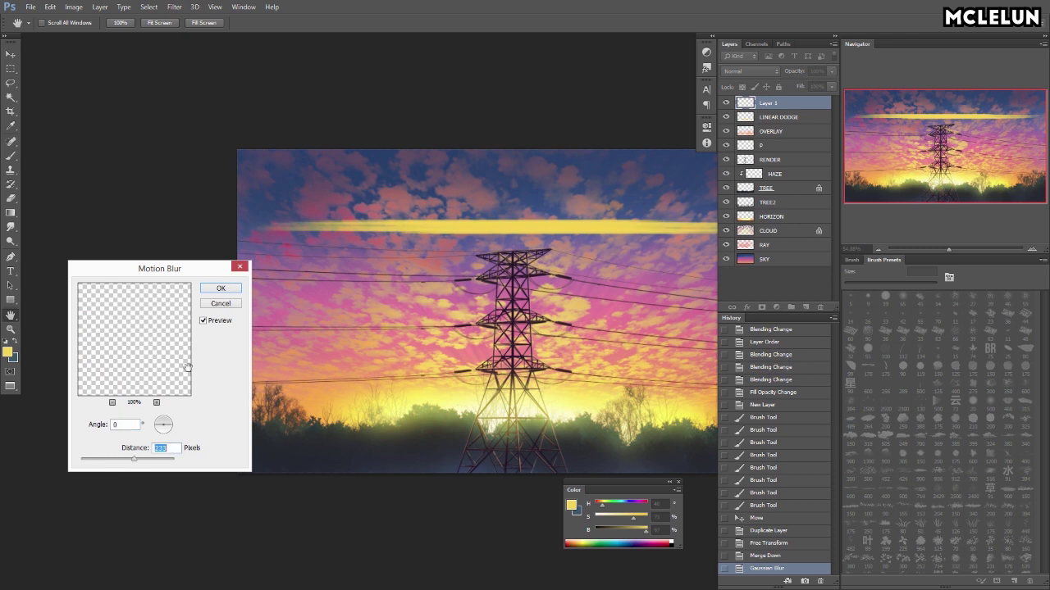
key("Return")
- Move the blurred yellow streak down onto the horizon
key("v")
key("ctrl+t")
left_click_drag(344, 209, 345, 398)
key("Return")
mouse_move(771, 102)
left_mouse_down()
mouse_move(795, 248)
mouse_move(782, 104)
left_mouse_up()
key("ctrl+t")
key("Escape")
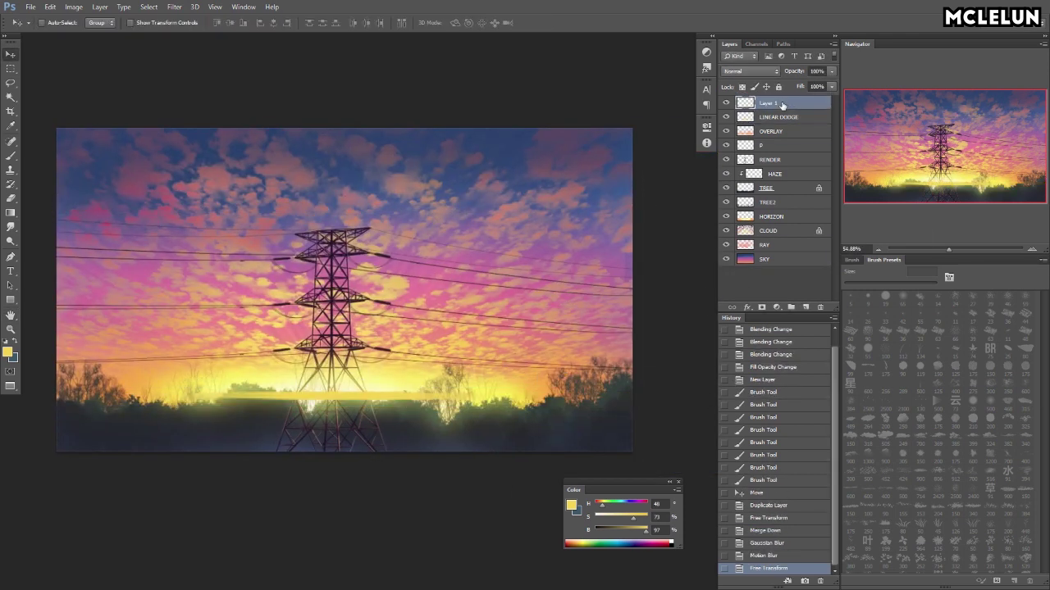
- Add a 40%-fill copy of the streak, merge them, then narrow and nudge the streak into place
key("ctrl+j")
key("ctrl+t")
key("Return")
key("shift+4")
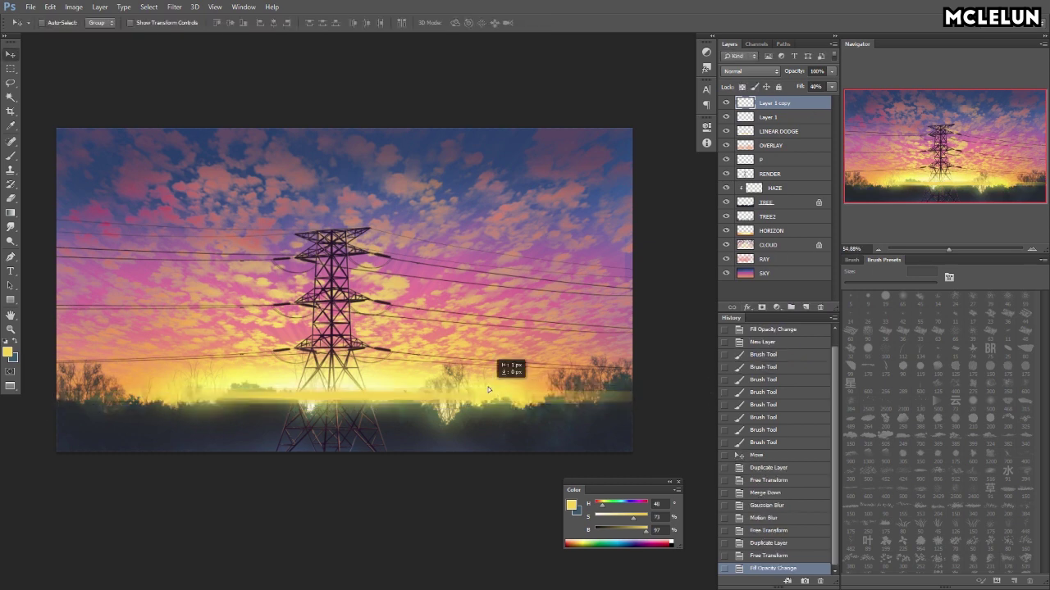
key("ctrl+shift+alt+n")
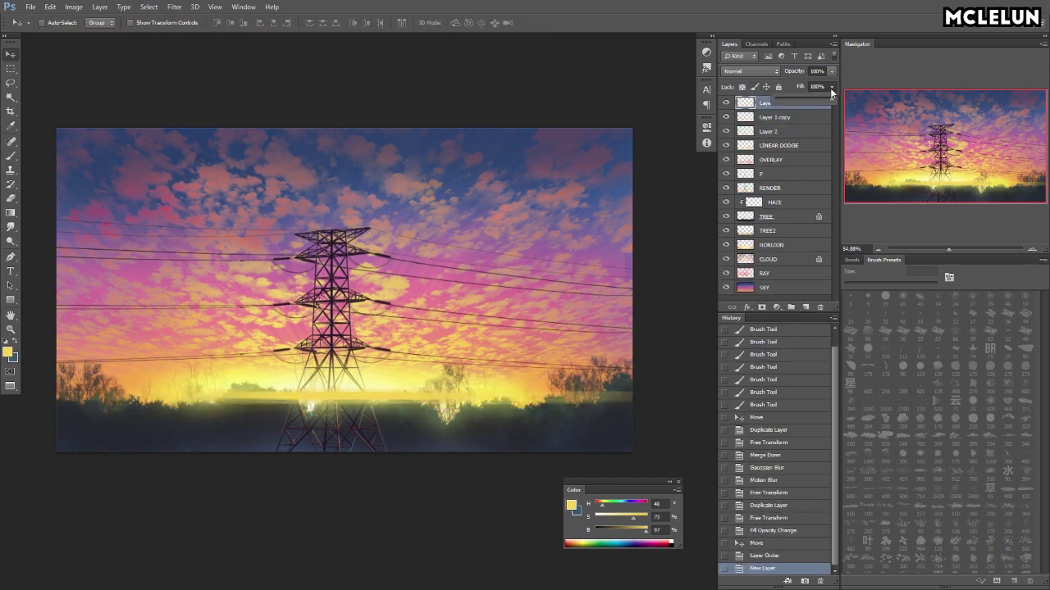
key("ctrl+e")
key("ctrl+e")
key("ctrl+t")
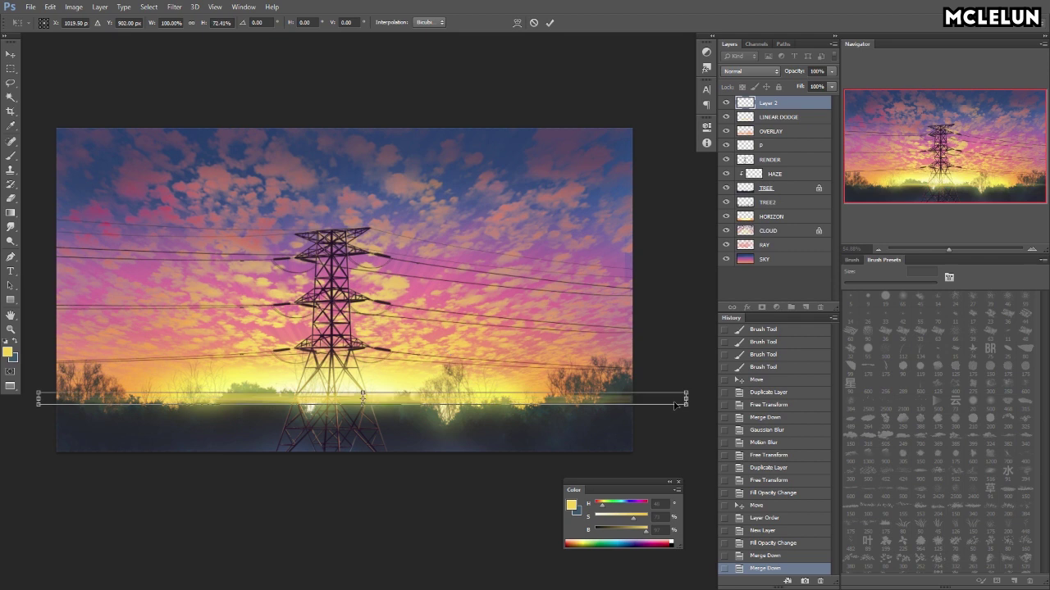
left_click_drag(674, 405, 460, 337)
key("Return")
key("c")
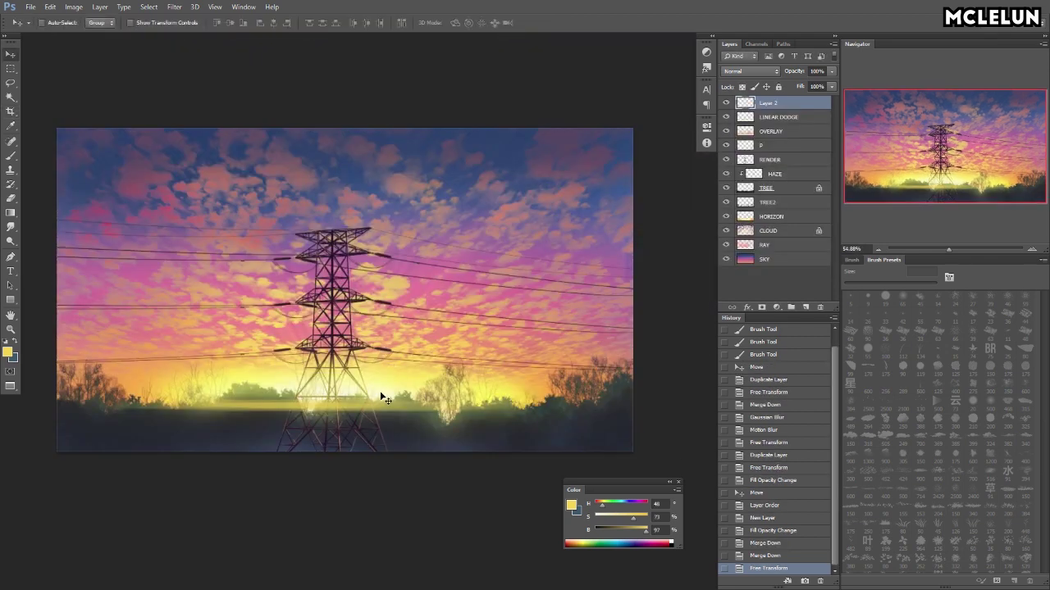
left_click_drag(383, 397, 383, 393)
- Duplicate the horizon streak, change the copy's blending mode, and merge it down
key("ctrl+j")
key("ctrl+t")
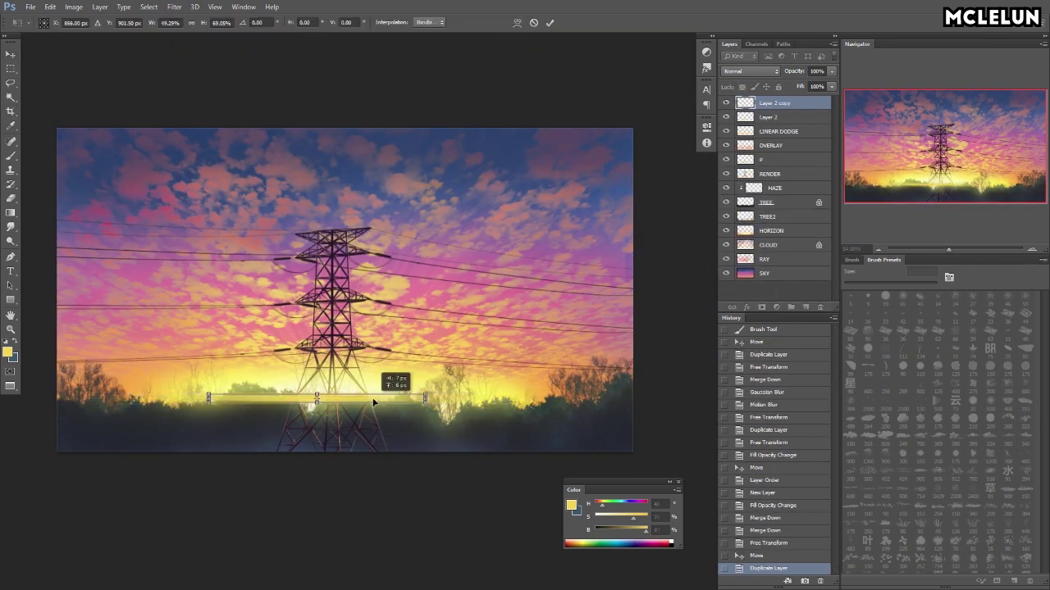
left_click(751, 72)
left_click(761, 112)
key("ctrl+e")
- Rotate a copy of the streak 90° into a vertical light beam at the tower base
key("ctrl+j")
key("ctrl+t")
left_click_drag(455, 304, 404, 546)
key("Return")
left_click_drag(476, 373, 513, 371)
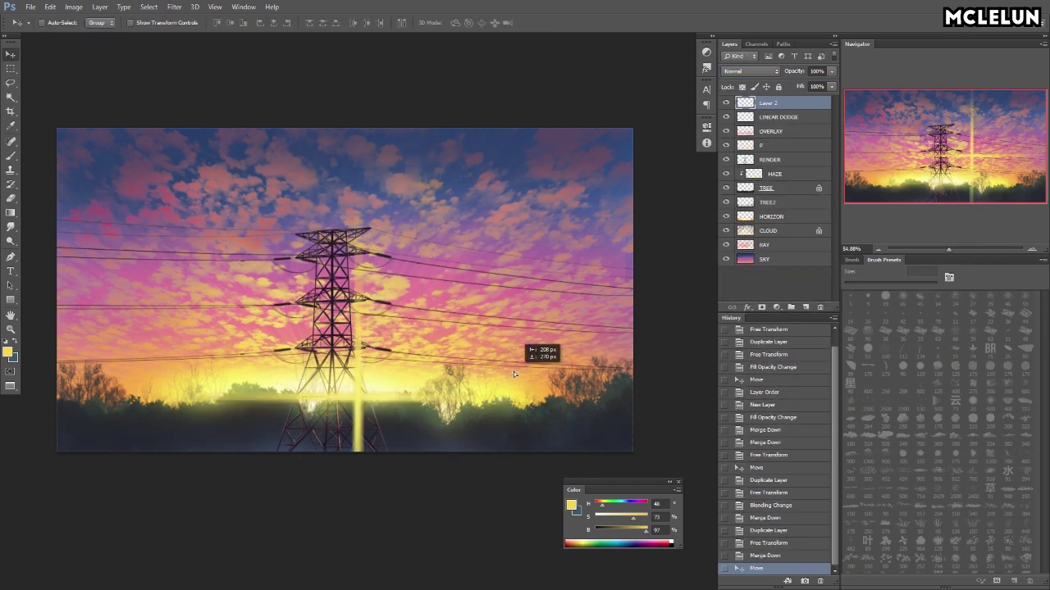
- Duplicate the vertical beam, resize it slightly, and set it to Linear Dodge
key("ctrl+j")
key("ctrl+t")
left_click_drag(318, 472, 318, 480)
key("Return")
key("shift+alt+w")
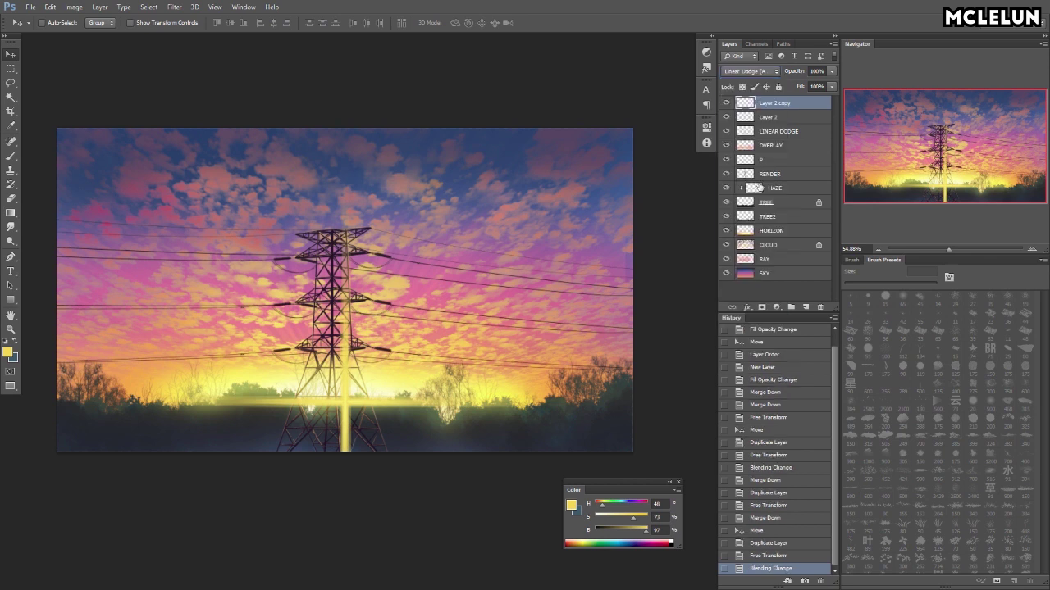
left_click(805, 306)
- Apply Gaussian Blur to the flare layer and to the vertical beam layer
left_click(174, 6)
left_click(123, 204)
key("Return")
left_click(774, 103)
left_click(174, 7)
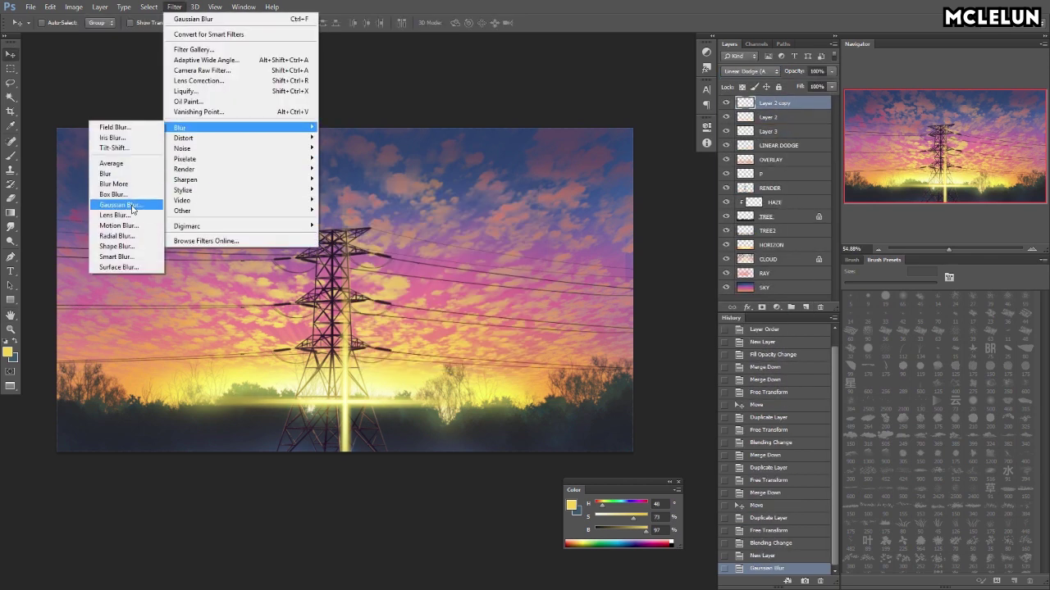
left_click(123, 205)
key("Return")
left_click(786, 115)
- Shift the cross flare into position, keeping Normal blending at 100% fill
key("alt+shift+a")
left_click_drag(622, 279, 539, 263)
left_click(831, 86)
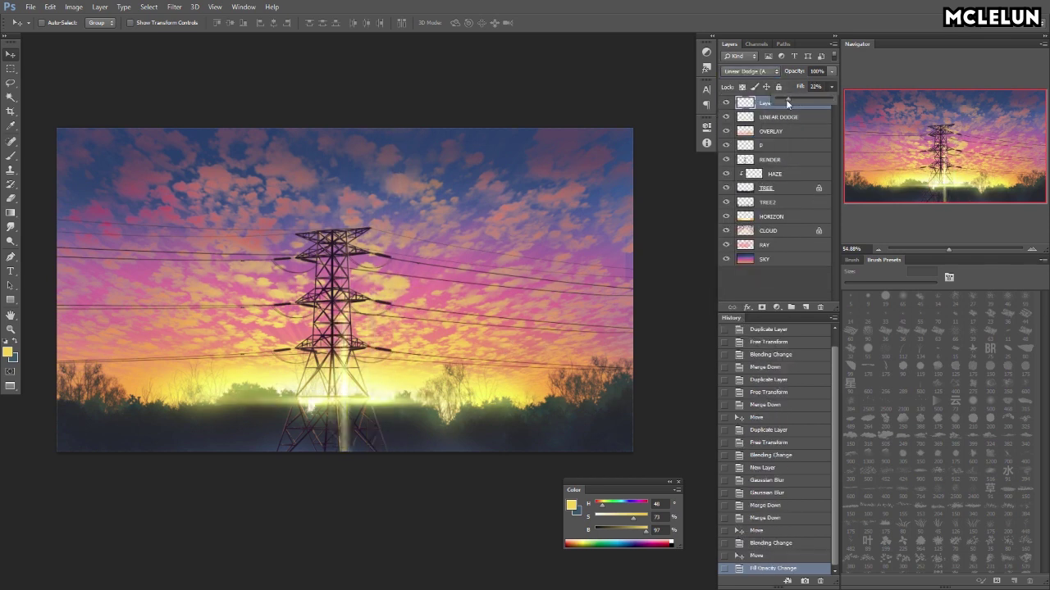
left_click_drag(816, 97, 810, 92)
key("alt+shift+n")
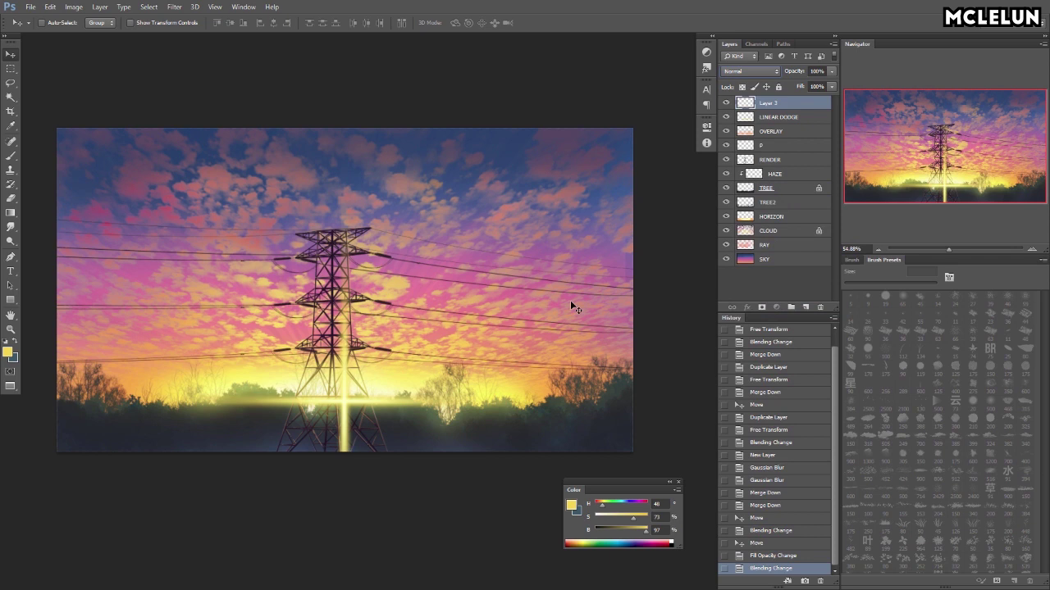
- Add a copy of the flare rotated 45°, set to Color Dodge and scaled down
key("ctrl+j")
key("ctrl+t")
left_click_drag(570, 300, 552, 480)
key("Return")
key("alt+shift+d")
key("ctrl+t")
mouse_move(563, 234)
left_mouse_down()
mouse_move(438, 305)
mouse_move(604, 342)
mouse_move(607, 422)
left_mouse_up()
key("Return")
- Add more rotated copies of the flare to create additional rays
key("ctrl+j")
key("ctrl+t")
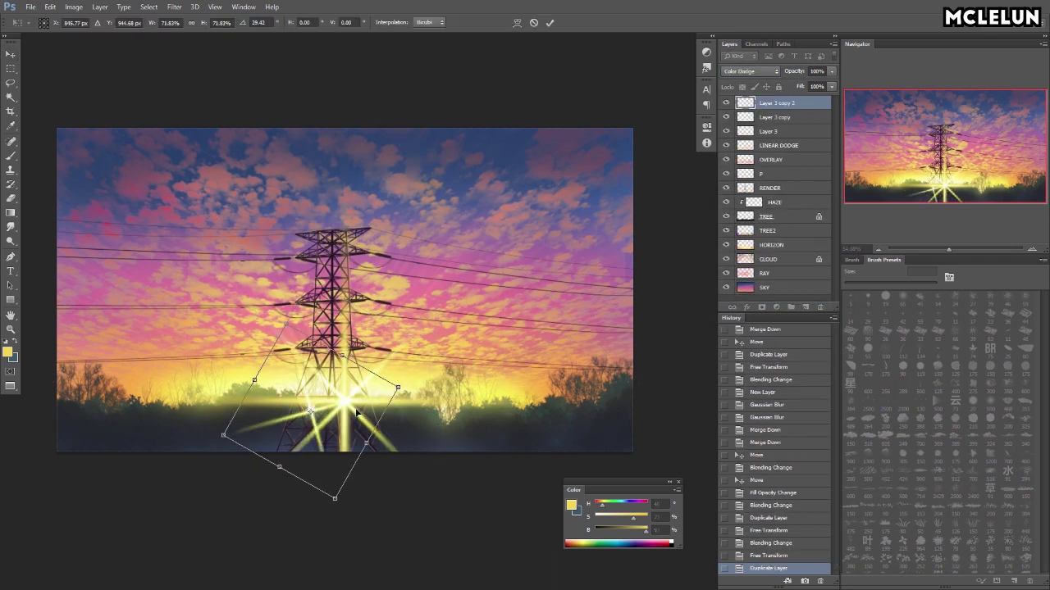
key("Return")
key("ctrl+t")
mouse_move(541, 271)
left_mouse_down()
mouse_move(263, 179)
mouse_move(188, 192)
left_mouse_up()
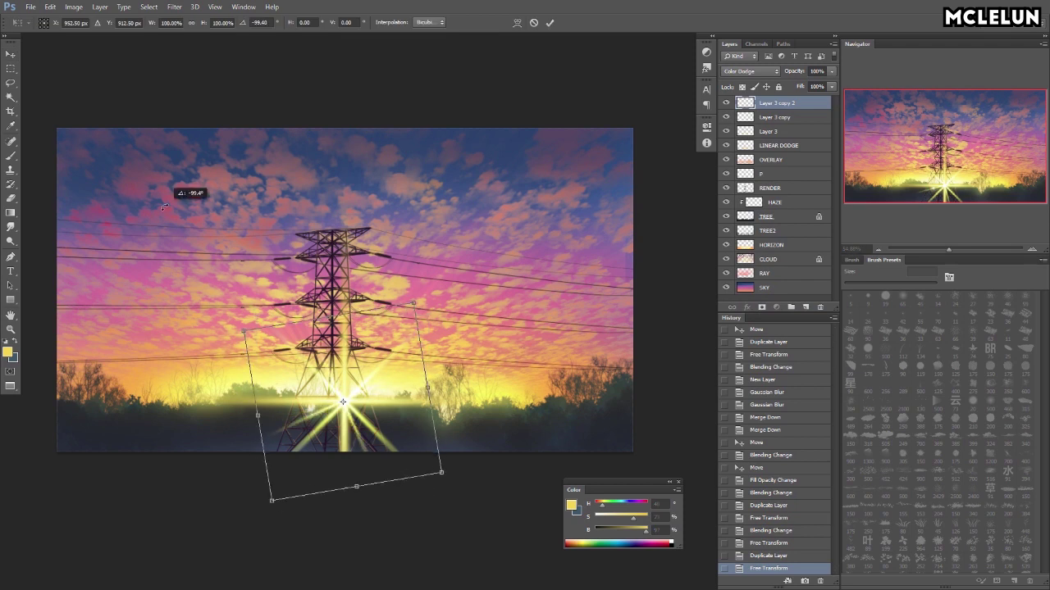
key("Return")
key("ctrl+j")
key("ctrl+t")
left_click_drag(771, 123, 783, 136)
key("Return")
- Set the flare copy's fill to 63%, merge the copies, and set the starburst to Linear Dodge
left_click(775, 131)
left_click_drag(832, 87, 810, 98)
left_click(801, 105)
key("ctrl+e")
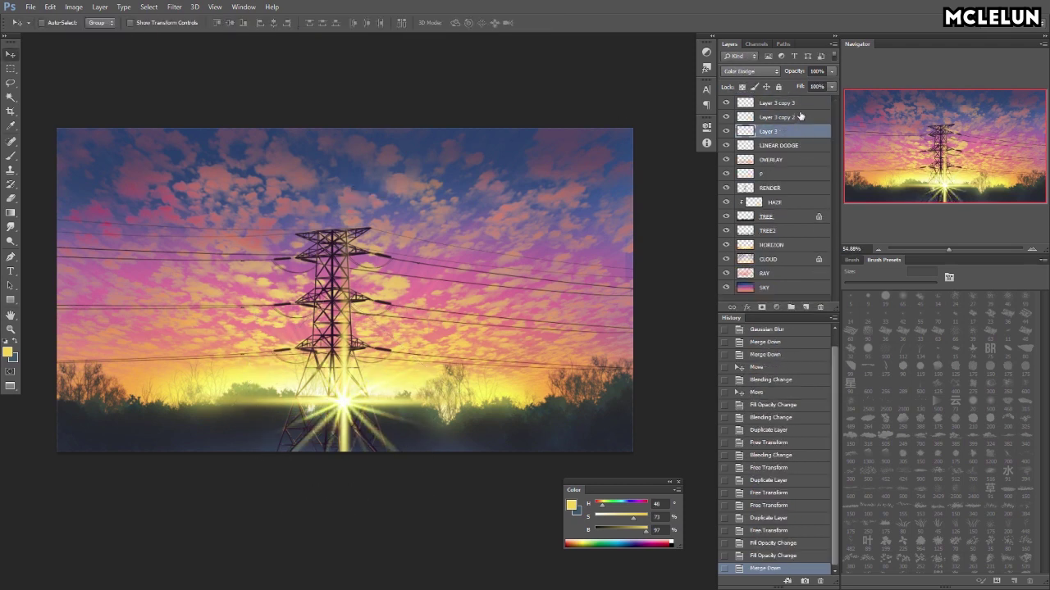
key("ctrl+e")
key("ctrl+e")
left_click(751, 72)
left_click(775, 164)
- Erase parts of the starburst rays and add a shrunken copy of the starburst
key("e")
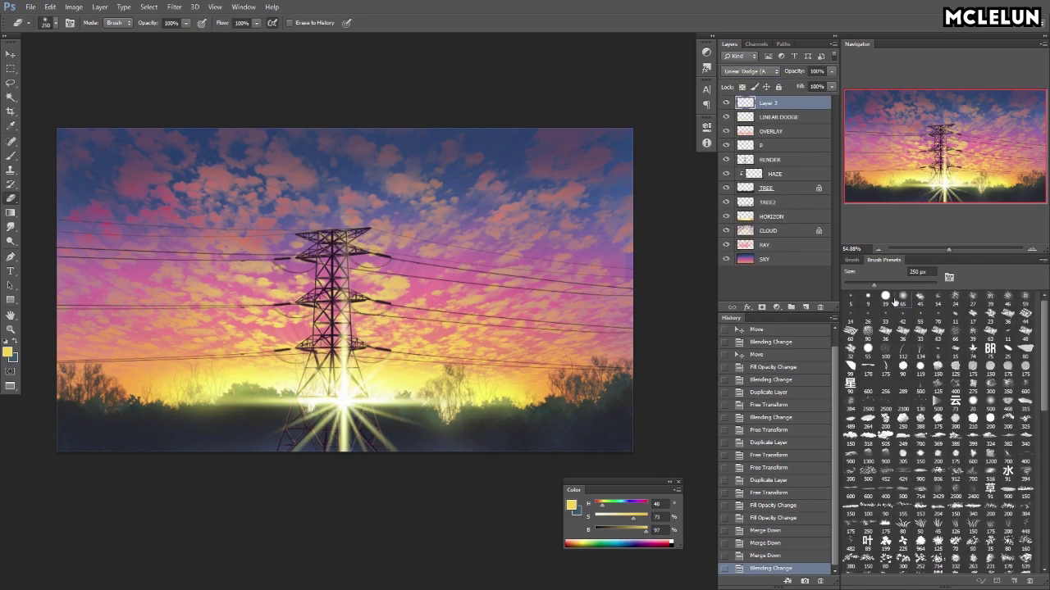
left_click_drag(387, 453, 478, 383)
left_click_drag(222, 339, 257, 401)
key("v")
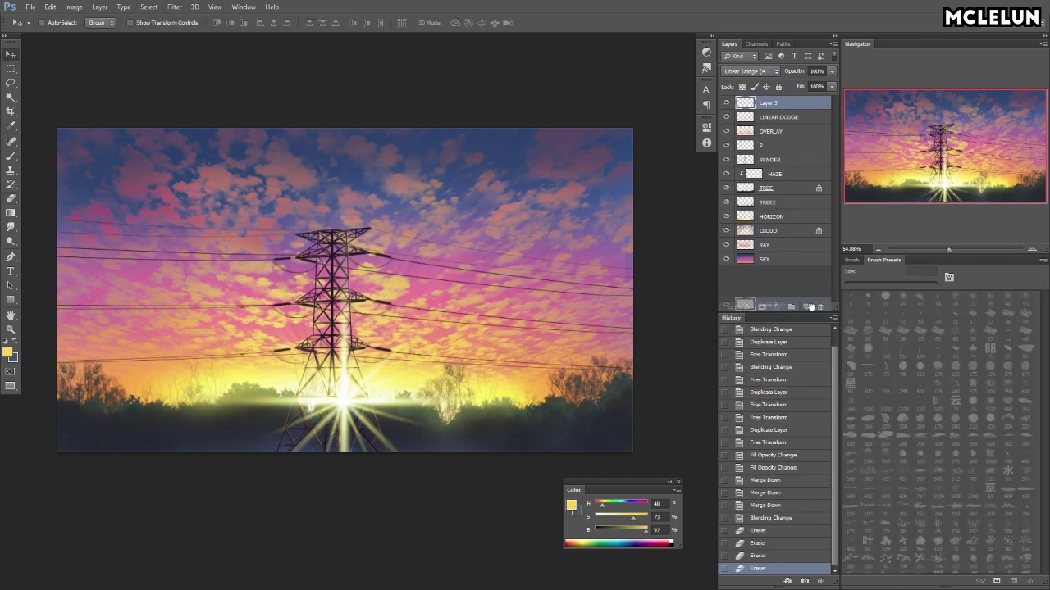
key("ctrl+j")
key("ctrl+t")
left_click_drag(470, 325, 445, 352)
- Add a new layer at 71% fill and merge it into the starburst copy
key("Return")
left_click(804, 307)
left_click(830, 86)
mouse_move(820, 100)
left_mouse_down()
mouse_move(792, 102)
mouse_move(805, 306)
left_mouse_up()
key("ctrl+e")
- Build the glow from Gaussian-blurred starburst copies, shift it into place, and merge them together
left_click(174, 6)
left_click(123, 203)
left_click(503, 213)
key("ctrl+e")
key("ctrl+j")
key("ctrl+t")
key("Return")
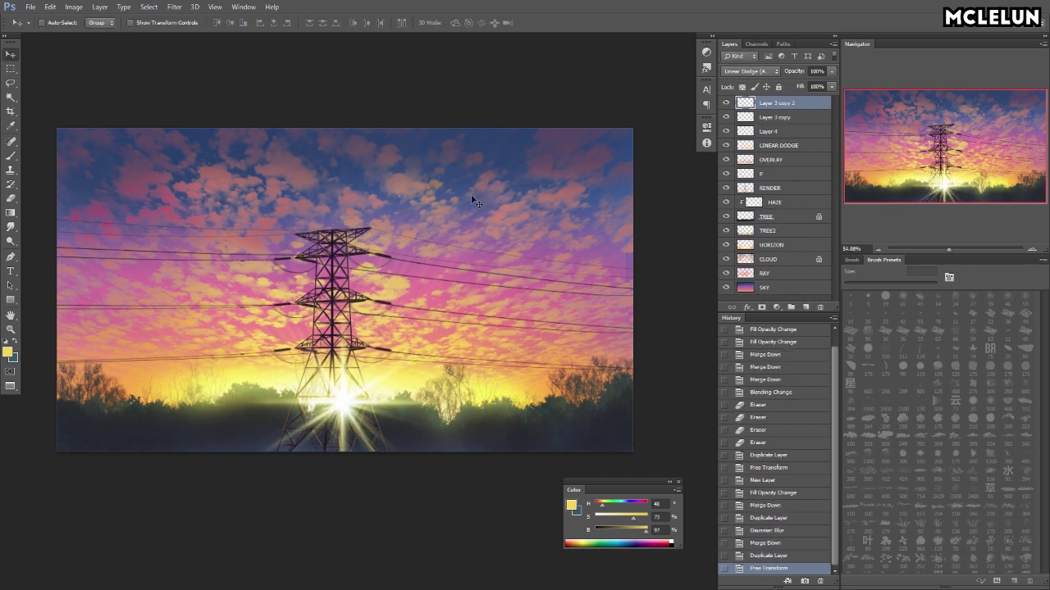
key("ctrl+f")
key("ctrl+e")
left_click_drag(447, 381, 526, 347)
key("ctrl+e")
- Set the glow layer to Linear Dodge with 61% fill
left_click(748, 71)
left_click(743, 174)
left_click(749, 72)
left_click(742, 190)
key("shift+6")
key("shift+1")
- Rename the glow layer 'RAY' and move it back to the tower base
type("RAY")
key("Return")
left_click_drag(949, 248, 955, 249)
mouse_move(556, 417)
left_mouse_down()
mouse_move(497, 453)
mouse_move(355, 179)
mouse_move(605, 377)
left_mouse_up()
scroll(598, 363, "down", 3)
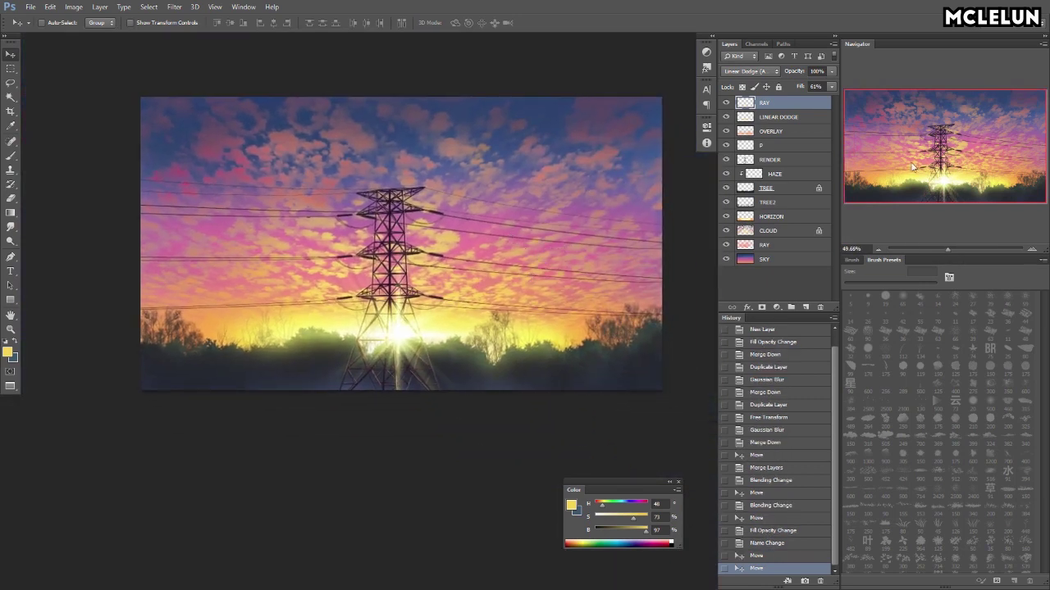